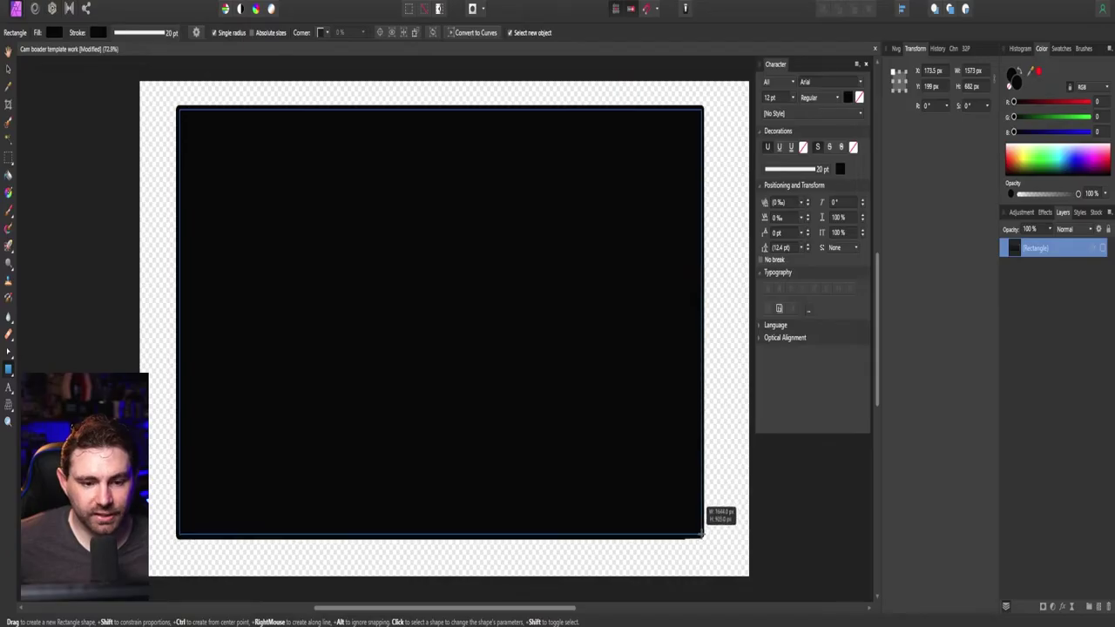
# Draw a new rectangle and align it to the canvas centre and middle
pyautogui.moveTo(702, 535); pyautogui.dragTo(706, 526)
pyautogui.rightClick(496, 319)
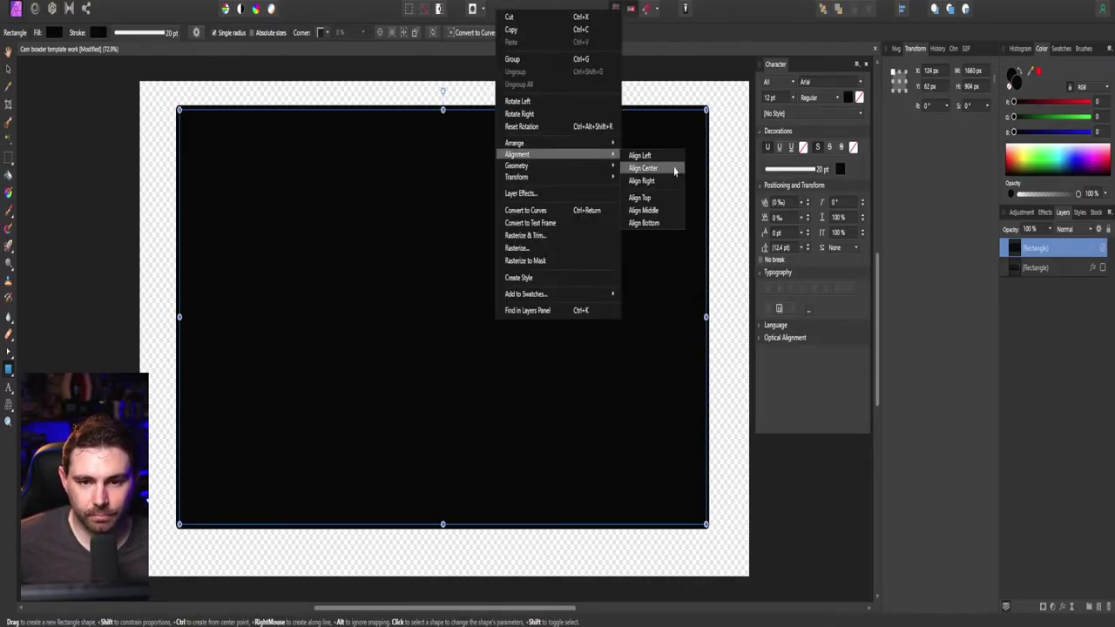
pyautogui.click(679, 169)
pyautogui.rightClick(590, 228)
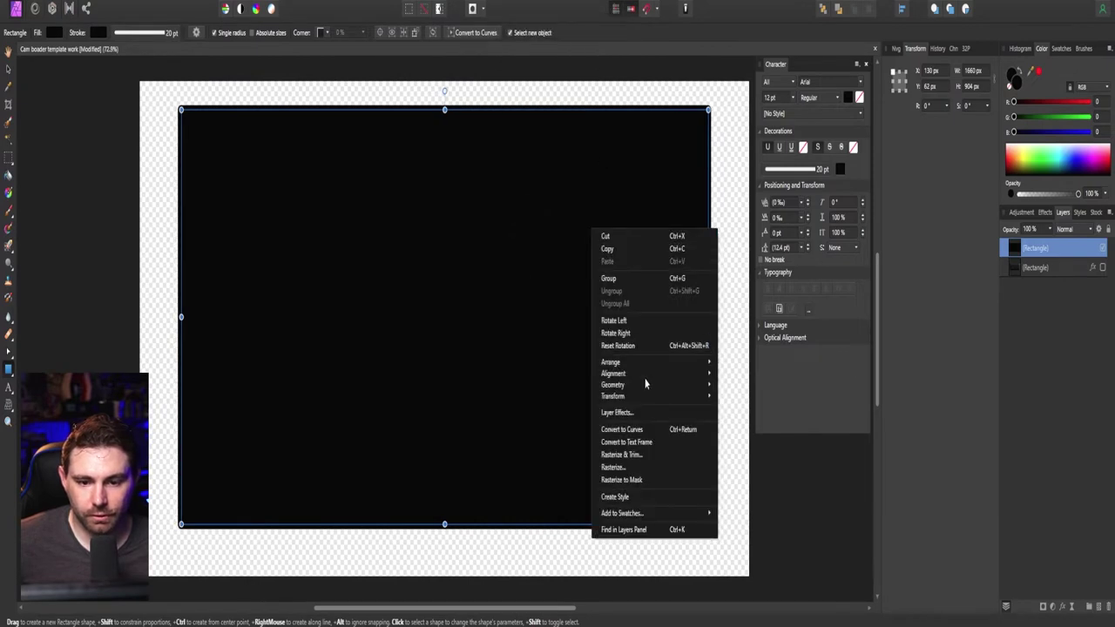
pyautogui.moveTo(646, 380)
pyautogui.click(764, 429)
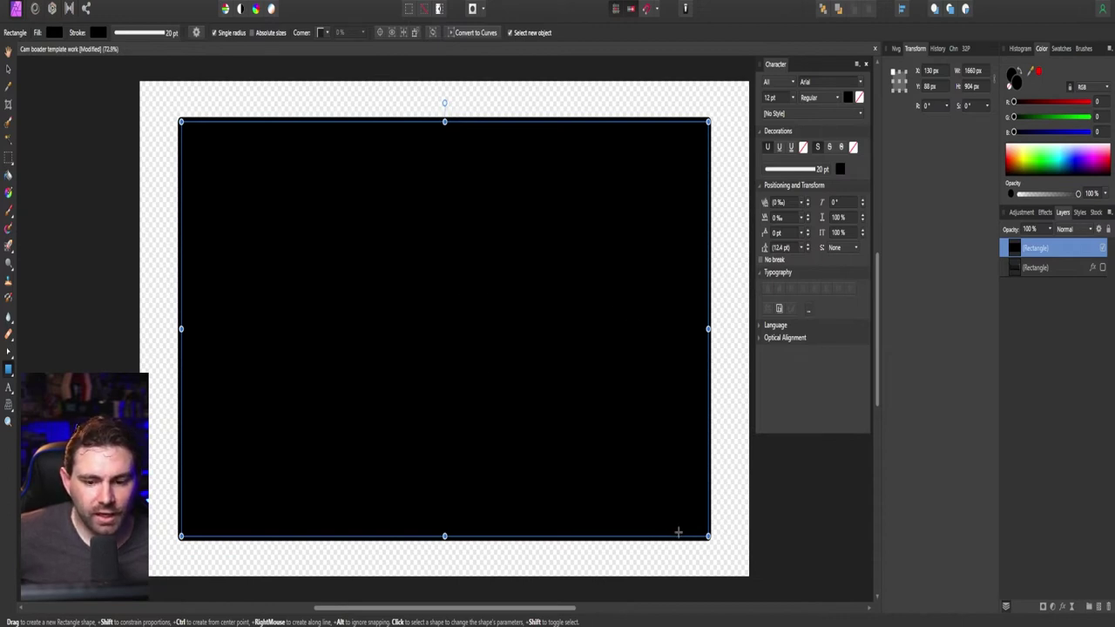
# Shrink the rectangle to 1545 × 808 px and re-centre it horizontally and vertically
pyautogui.moveTo(708, 536); pyautogui.dragTo(673, 494)
pyautogui.rightClick(457, 331)
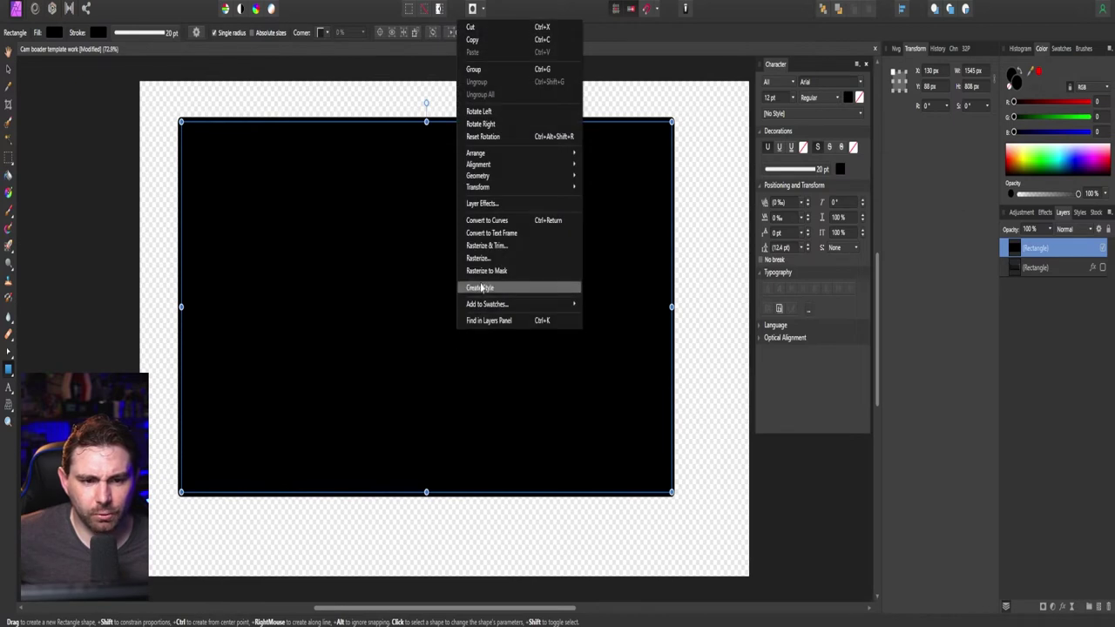
pyautogui.moveTo(498, 164)
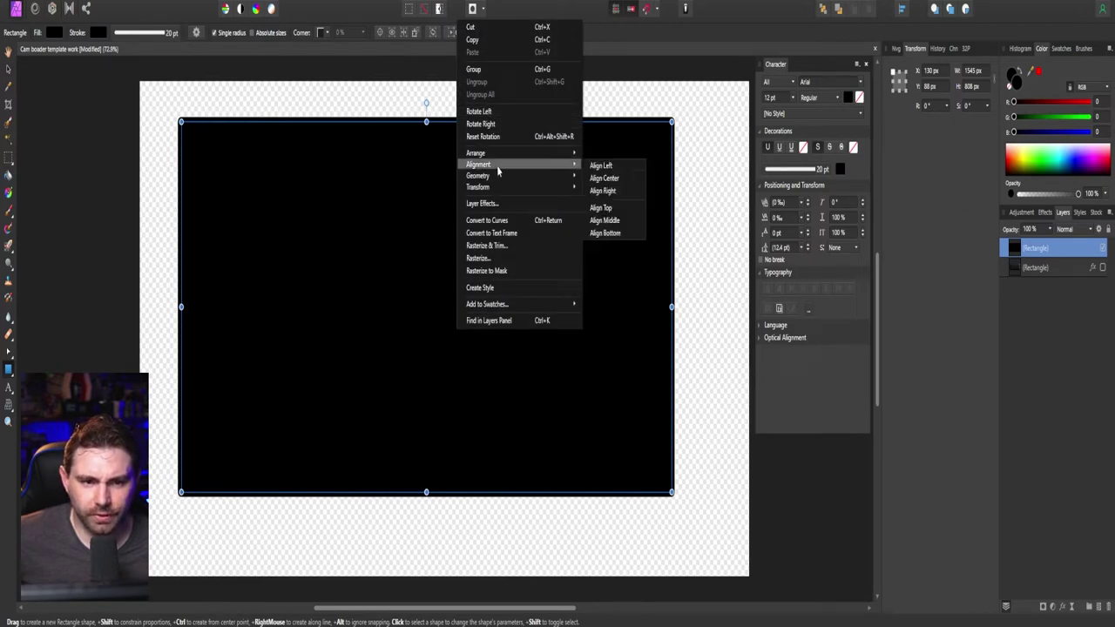
pyautogui.click(619, 178)
pyautogui.rightClick(548, 208)
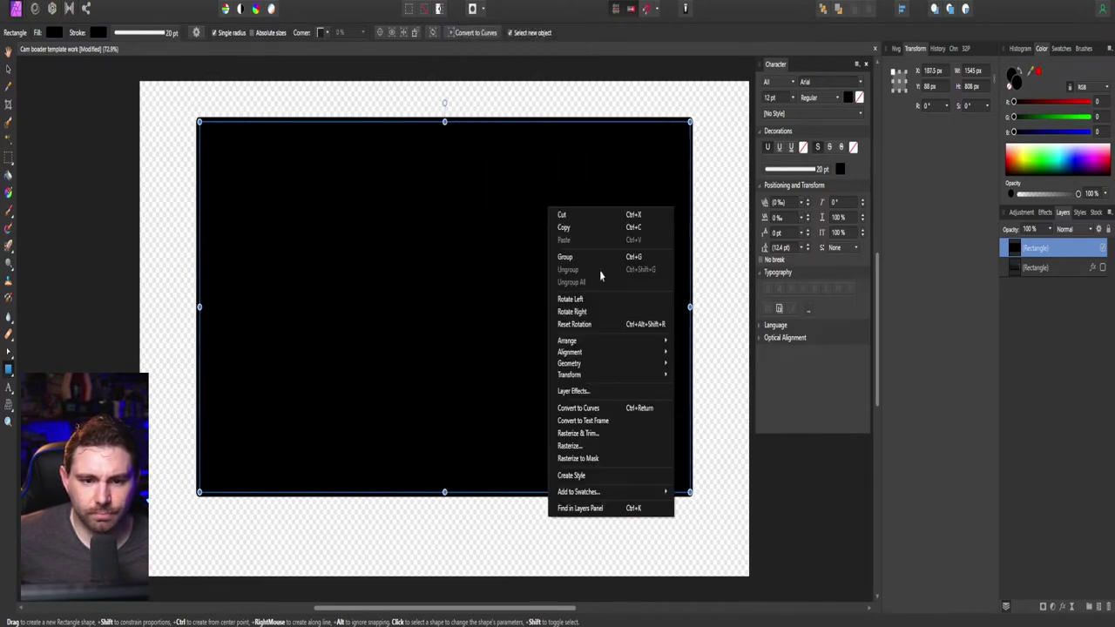
pyautogui.moveTo(603, 354)
pyautogui.click(695, 408)
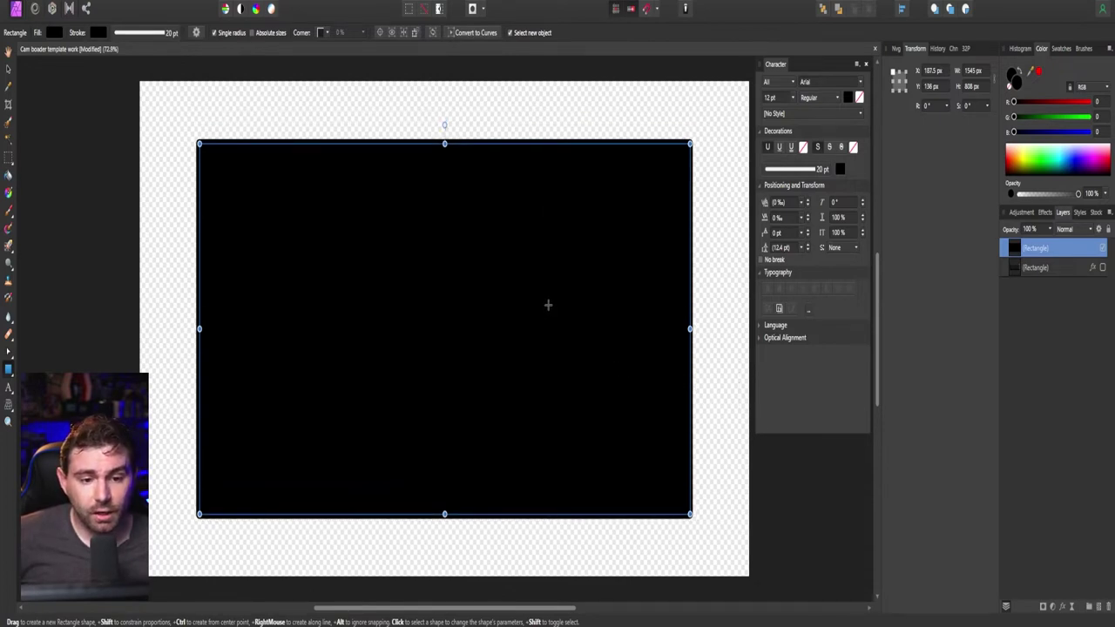
# Give the rectangle a 20 pt blue stroke and set its fill to none
pyautogui.click(99, 34)
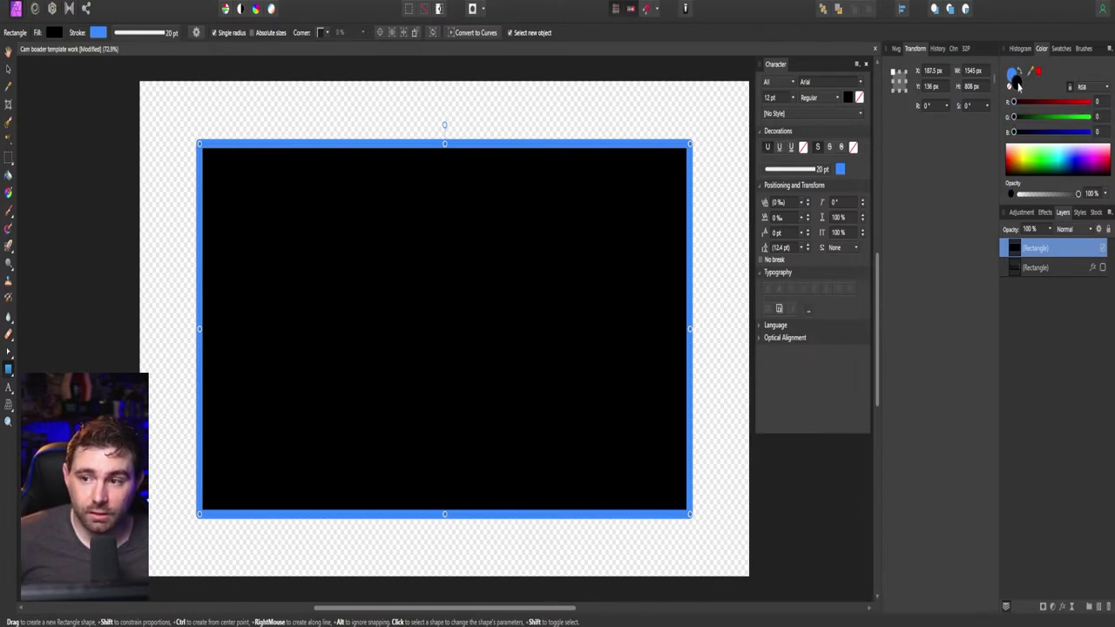
pyautogui.click(1013, 76)
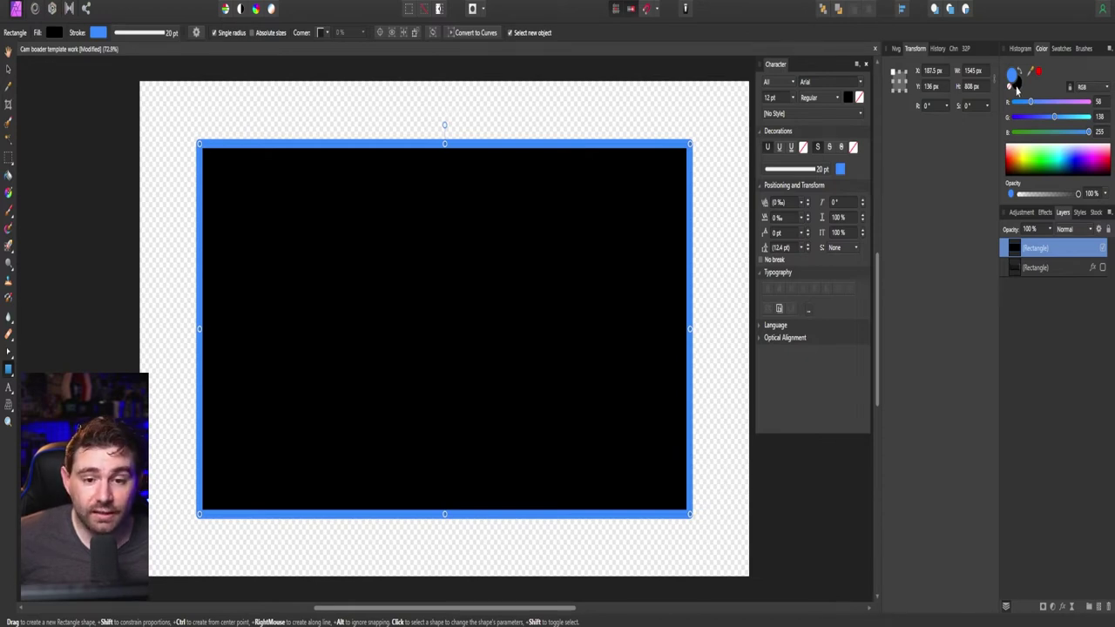
pyautogui.click(1017, 86)
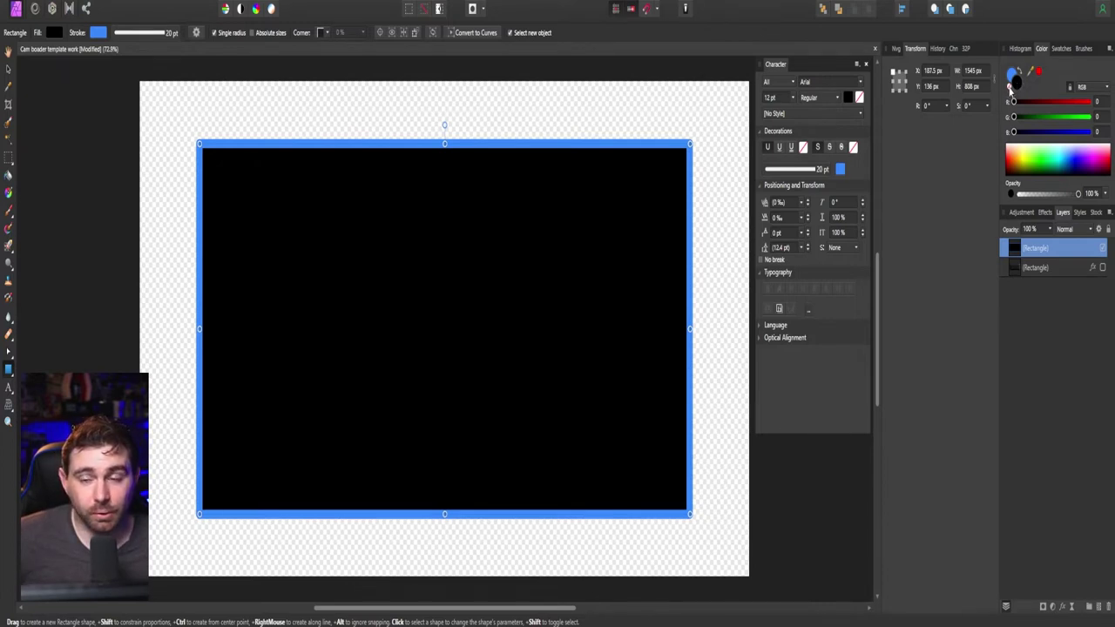
pyautogui.click(1010, 91)
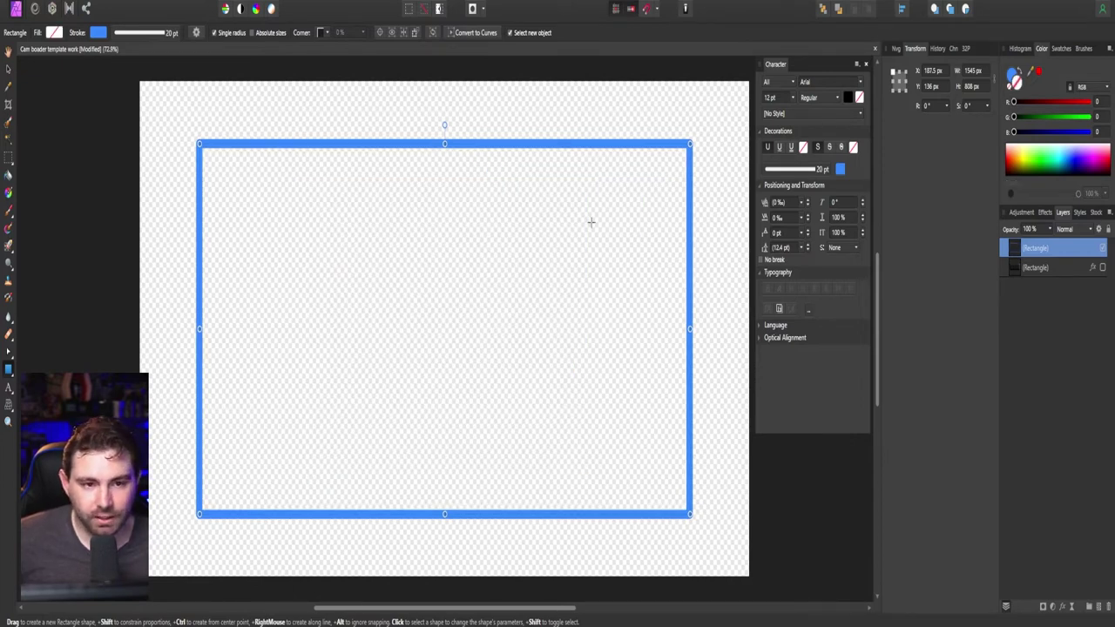
# Apply a linear stroke gradient from the bottom-left to the top-right corner, with the end stop recoloured red
pyautogui.click(1014, 76)
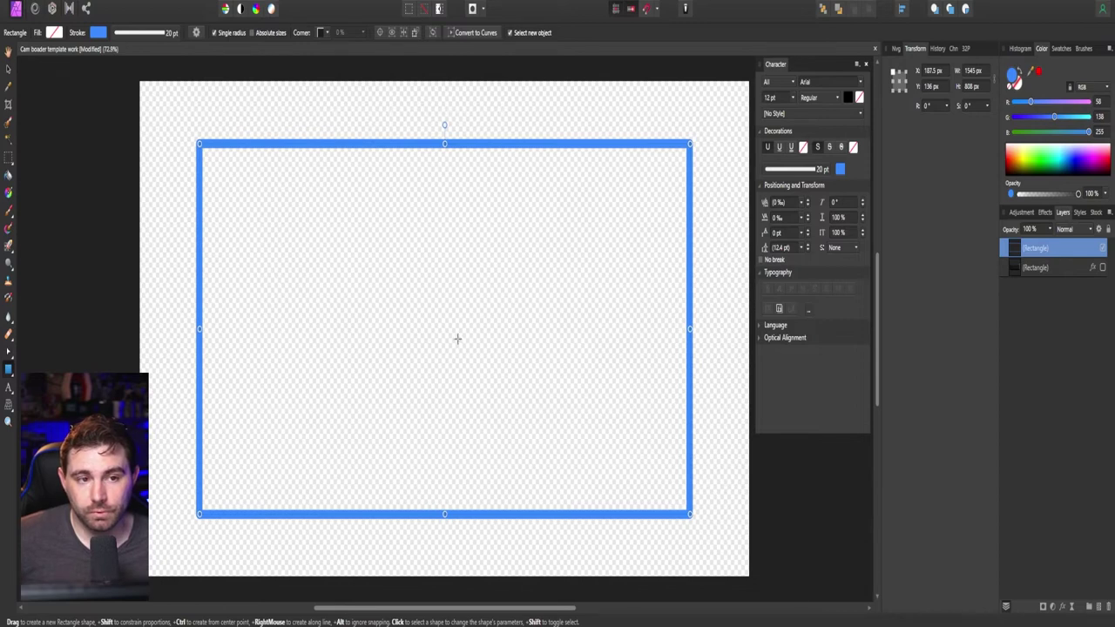
pyautogui.press('g')
pyautogui.moveTo(187, 367); pyautogui.dragTo(670, 112)
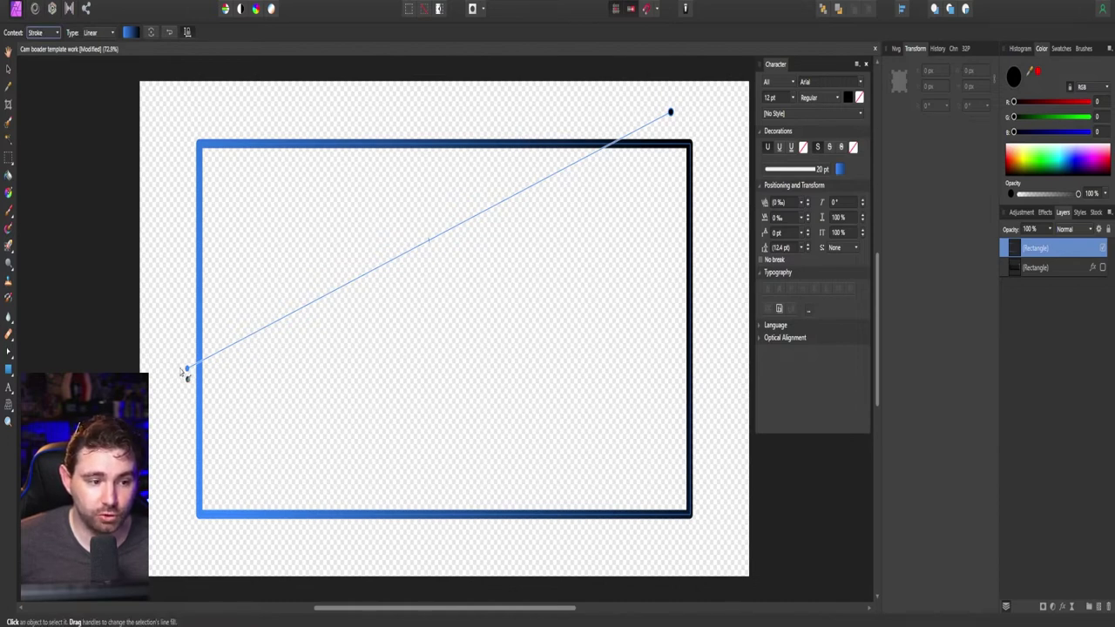
pyautogui.moveTo(186, 367); pyautogui.dragTo(194, 536)
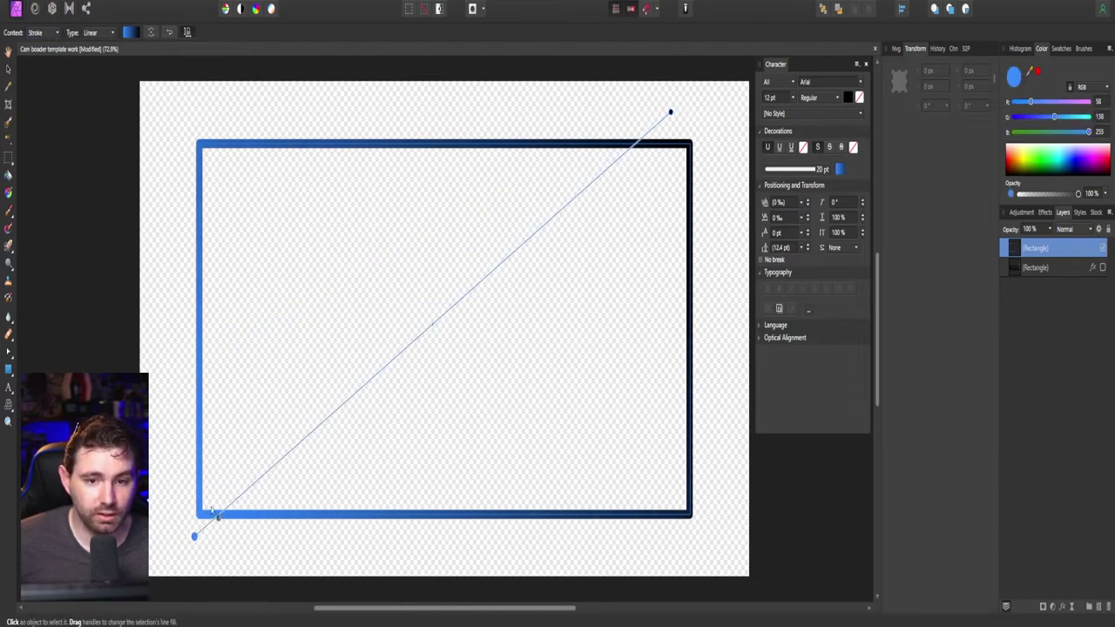
pyautogui.moveTo(671, 111); pyautogui.dragTo(697, 139)
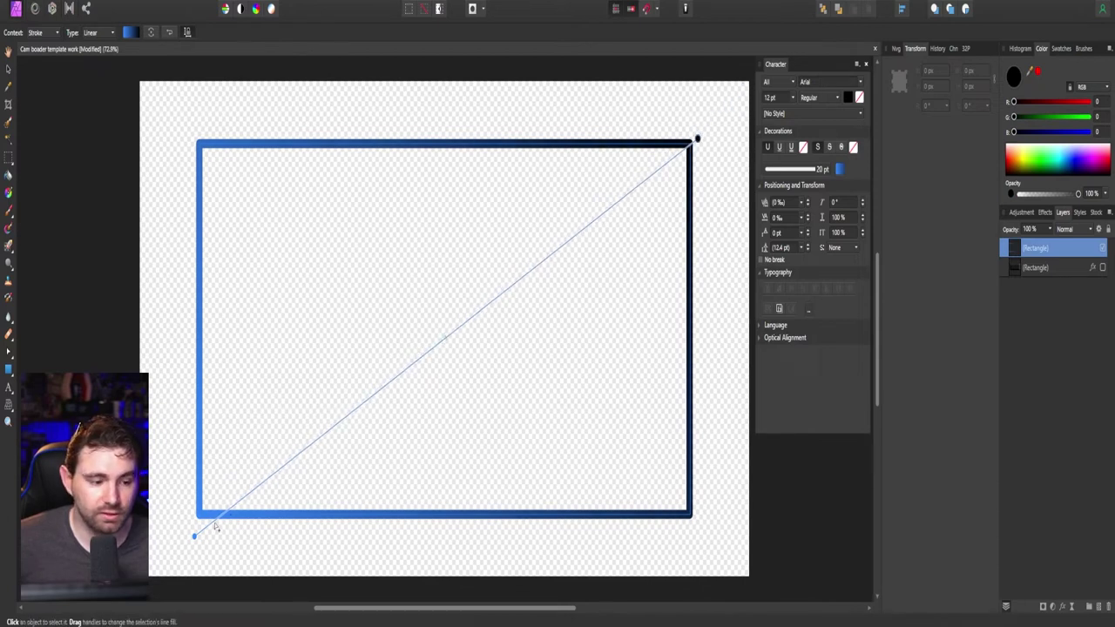
pyautogui.moveTo(194, 535); pyautogui.dragTo(201, 512)
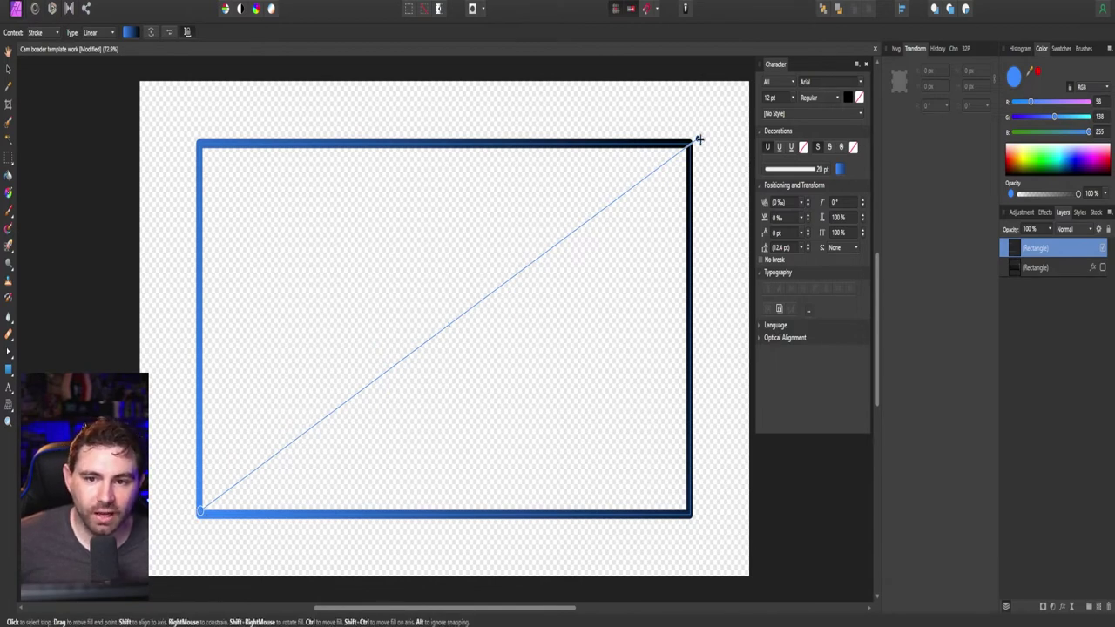
pyautogui.moveTo(695, 139); pyautogui.dragTo(689, 146)
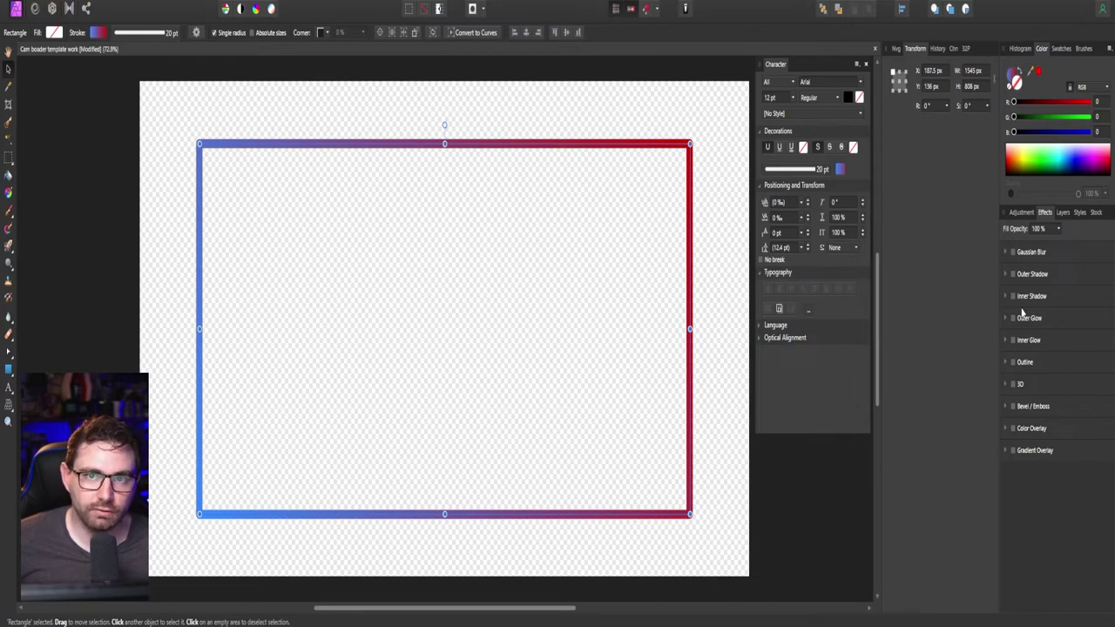
# Swap a trial Bevel/Emboss for a 3D effect with radius around 0.8 px
pyautogui.click(1012, 406)
pyautogui.moveTo(1043, 449); pyautogui.dragTo(1042, 447)
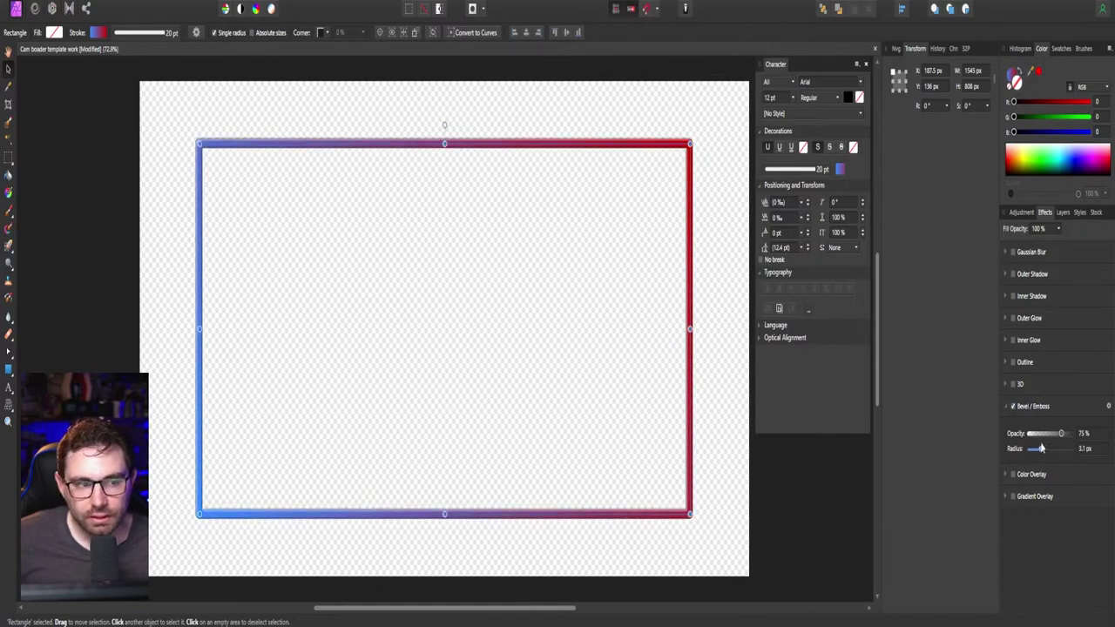
pyautogui.click(1014, 407)
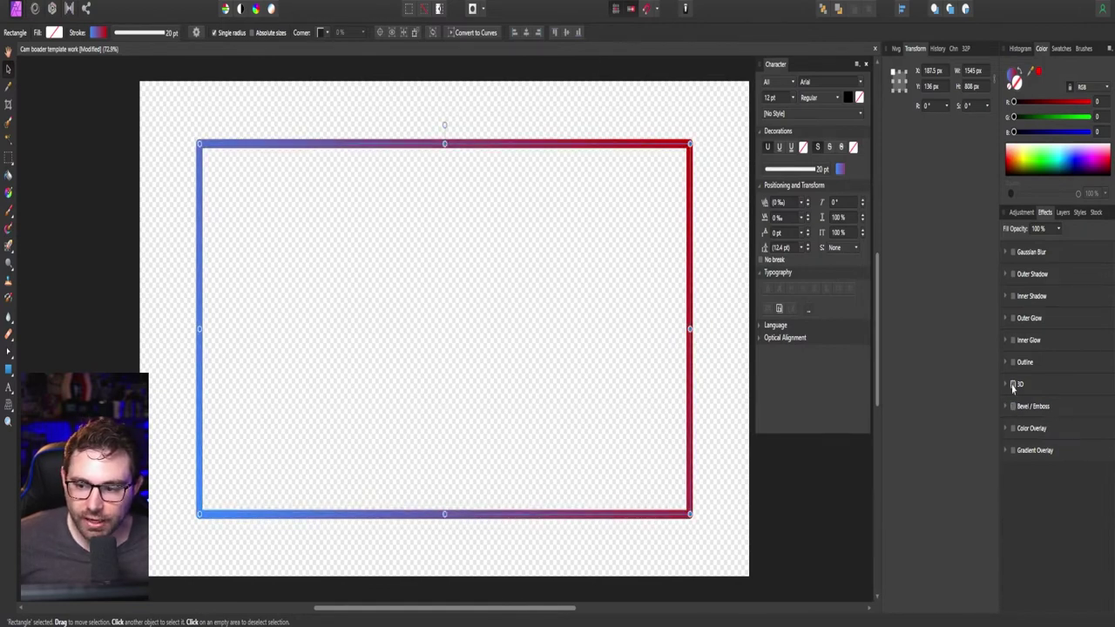
pyautogui.click(1013, 384)
pyautogui.moveTo(1042, 428)
pyautogui.mouseDown()
pyautogui.moveTo(1095, 430)
pyautogui.moveTo(1037, 425)
pyautogui.mouseUp()
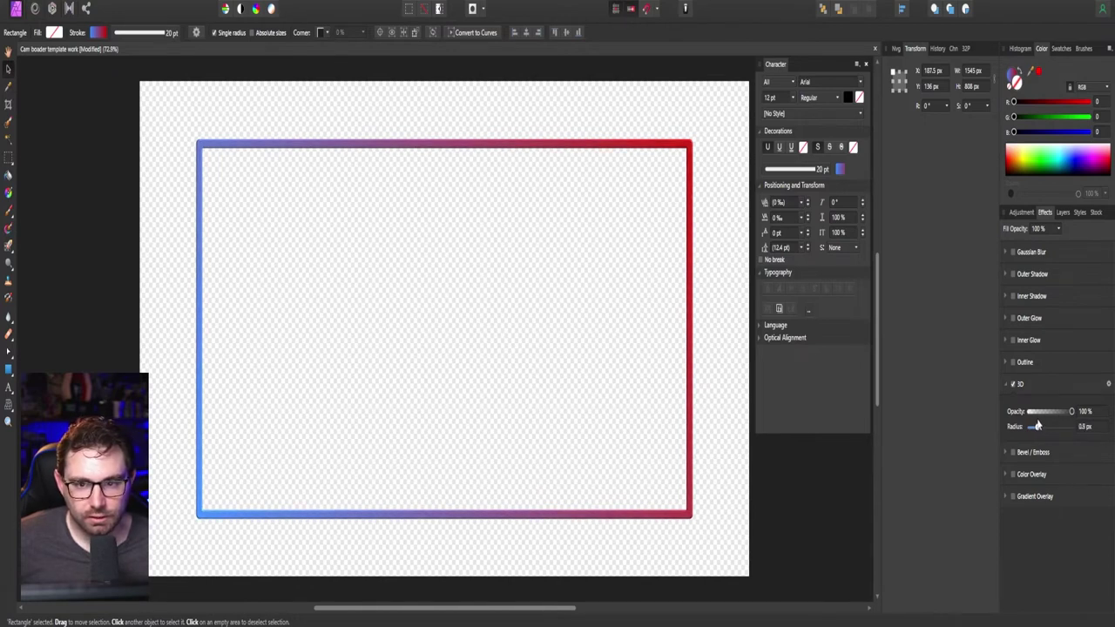
pyautogui.moveTo(1037, 426); pyautogui.dragTo(1037, 426)
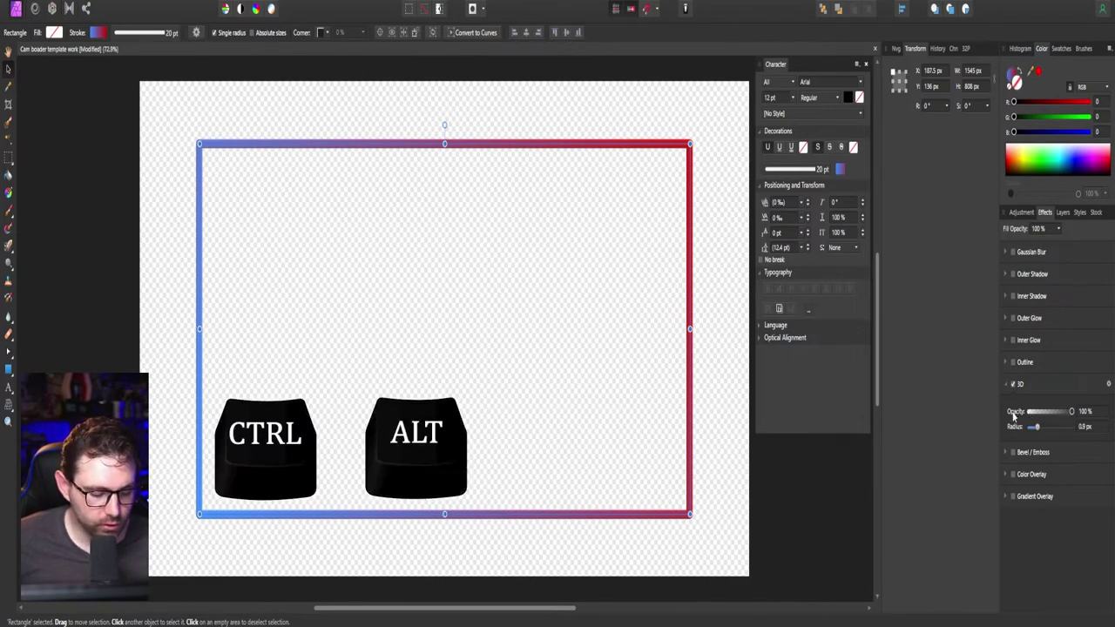
# Open Export Settings with Ctrl+Shift+Alt+S and pick PNG as the format
pyautogui.hotkey('ctrl', 'alt', 'shift', 's')
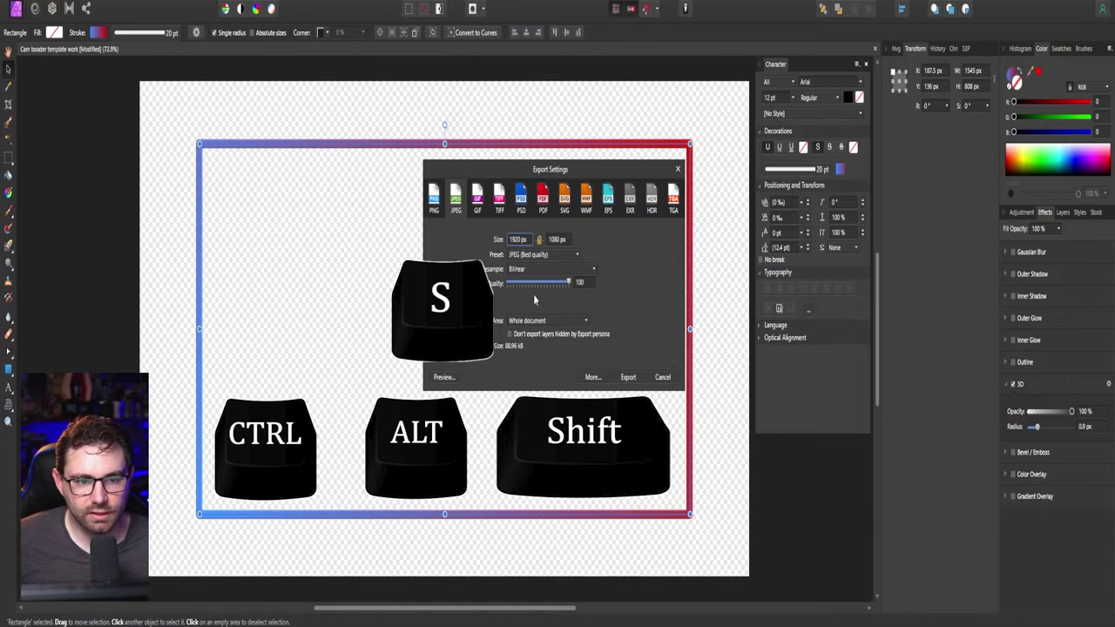
pyautogui.click(440, 209)
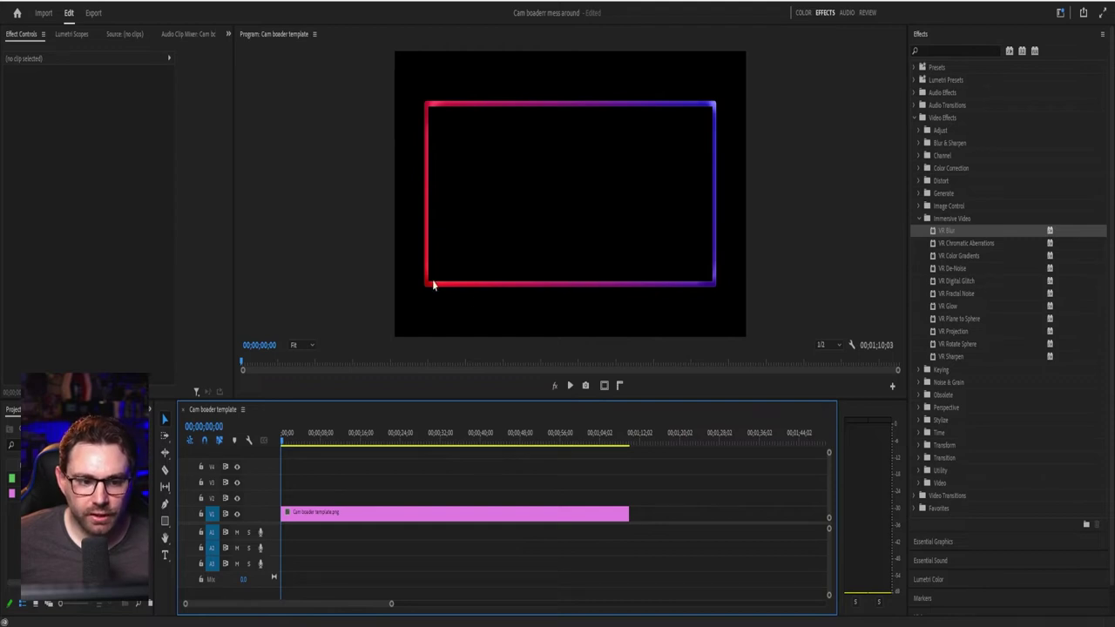
# Duplicate the border PNG clip from V1 onto V2 and select the copy
pyautogui.click(363, 516)
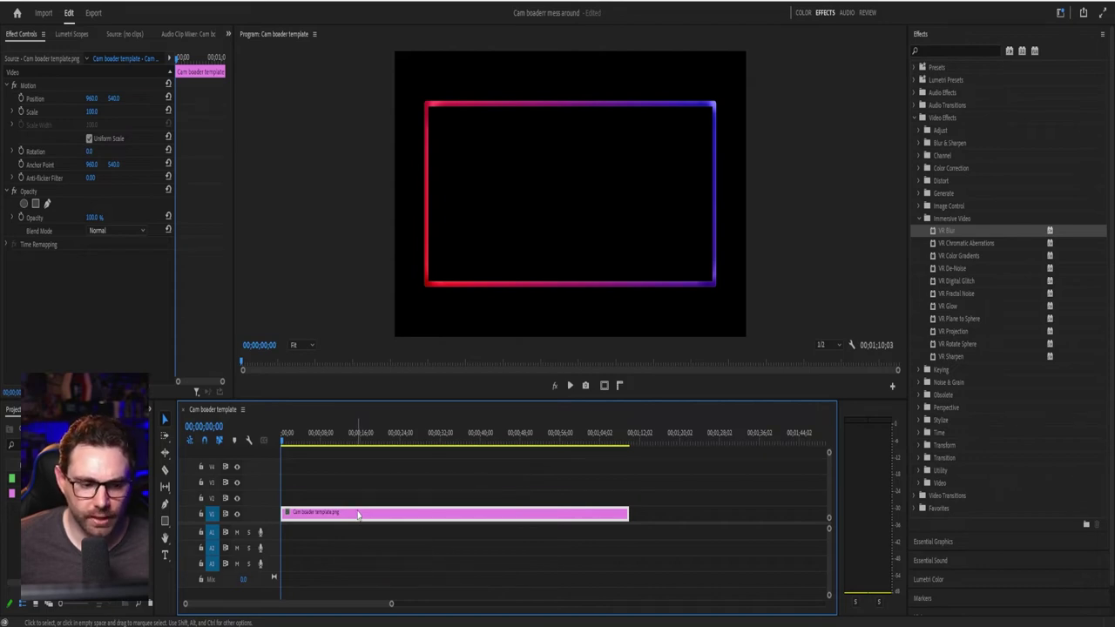
pyautogui.moveTo(359, 515); pyautogui.dragTo(359, 505)
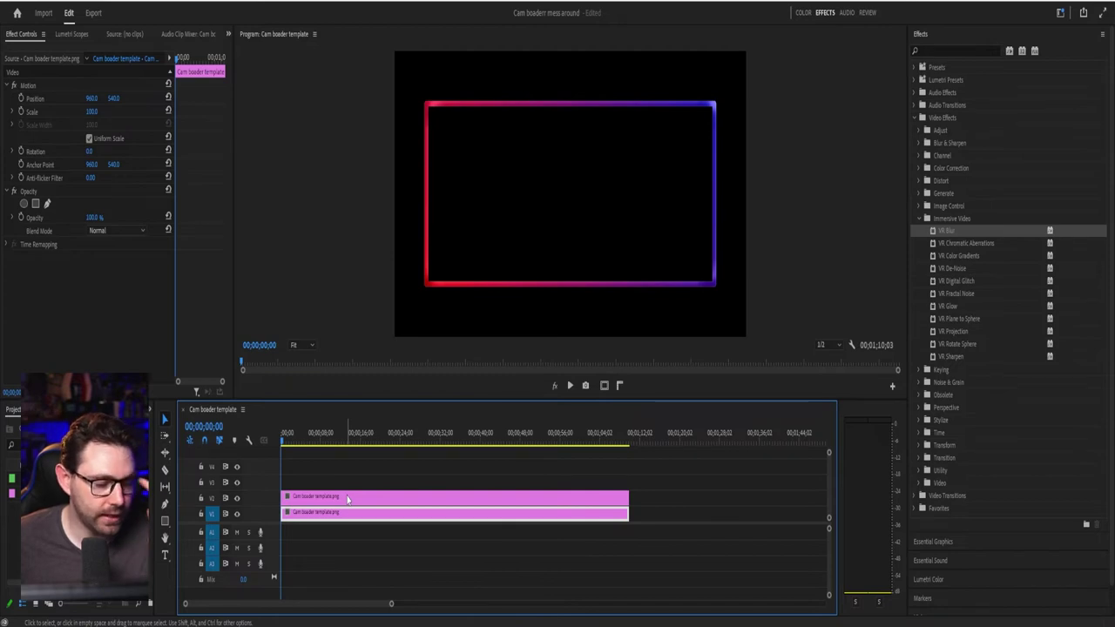
pyautogui.click(346, 498)
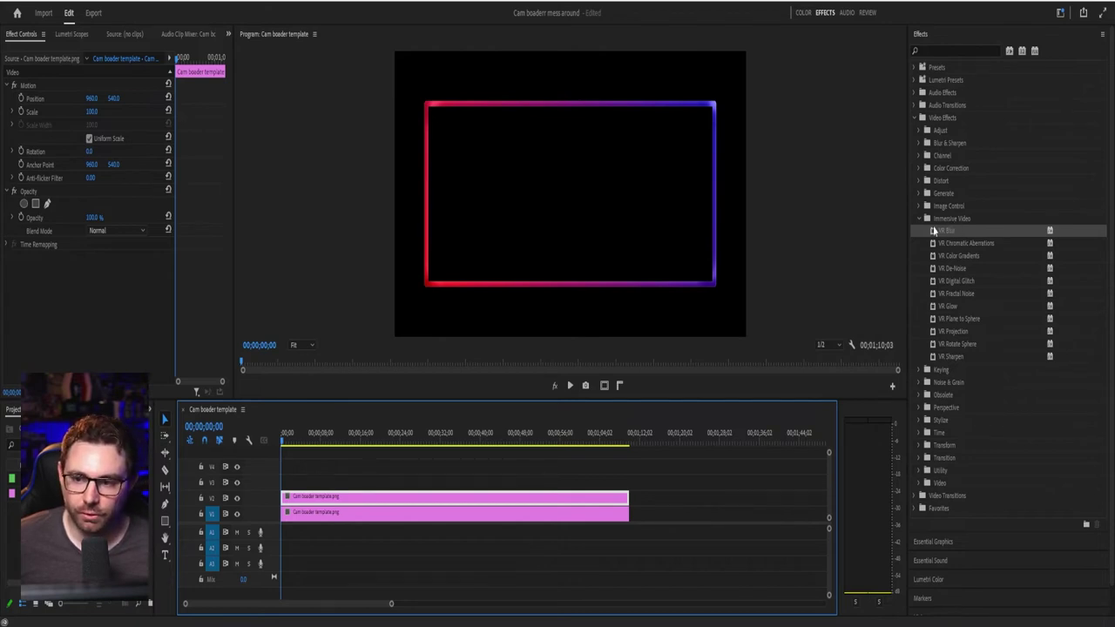
# Apply VR Blur to the upper border clip with Blurriness 50
pyautogui.moveTo(946, 229); pyautogui.dragTo(415, 496)
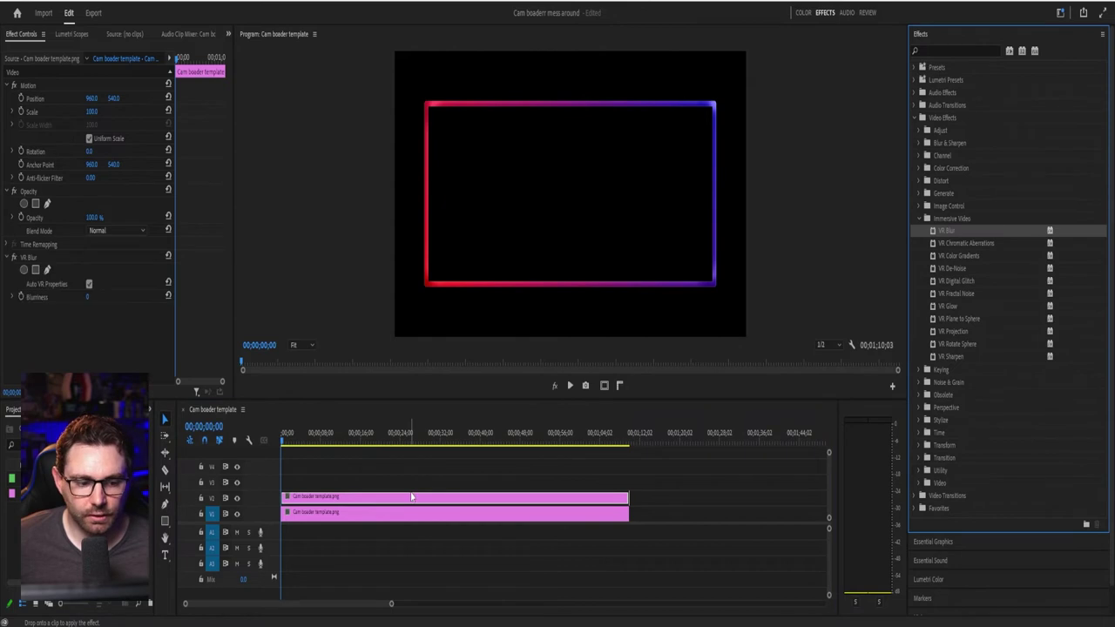
pyautogui.click(88, 297)
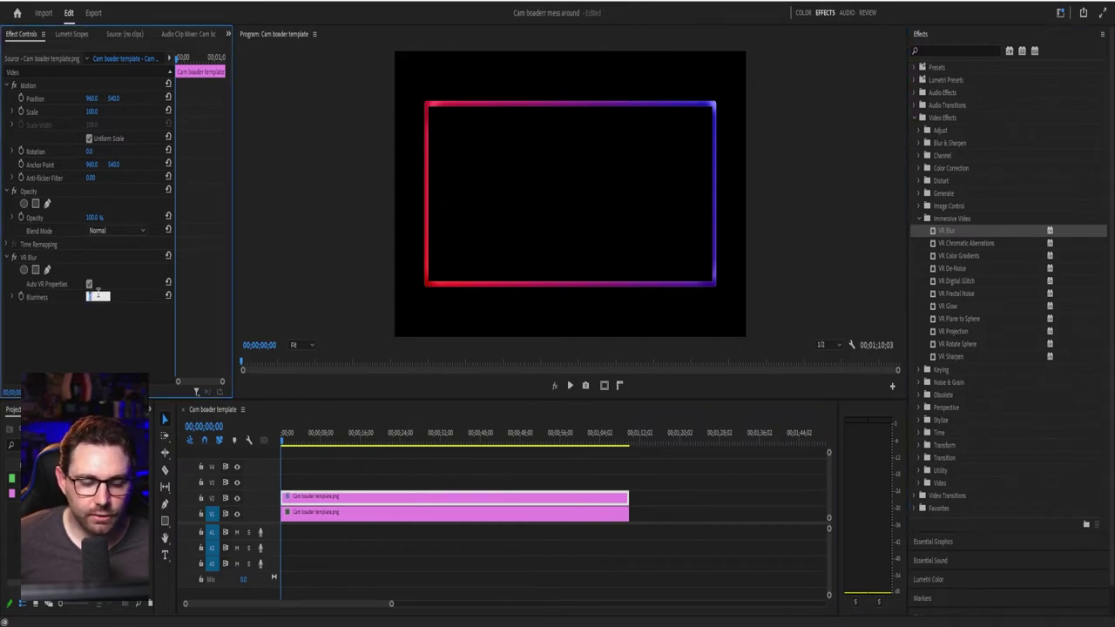
pyautogui.write('50')
pyautogui.press('Return')
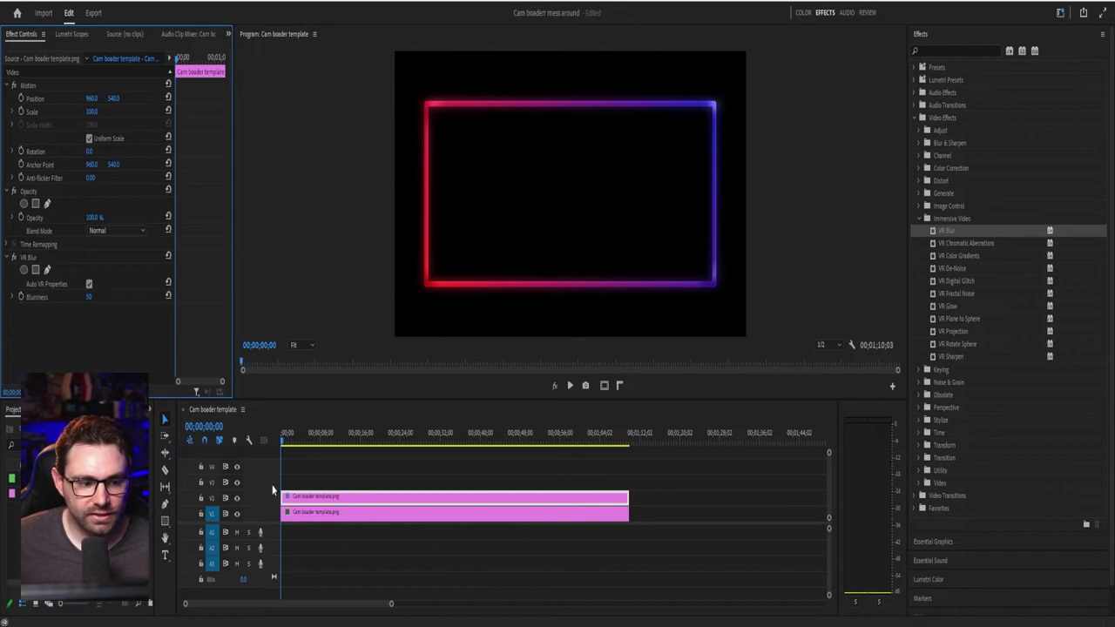
# Toggle VR Blur off and on to compare, then collapse its settings
pyautogui.click(13, 260)
pyautogui.click(14, 260)
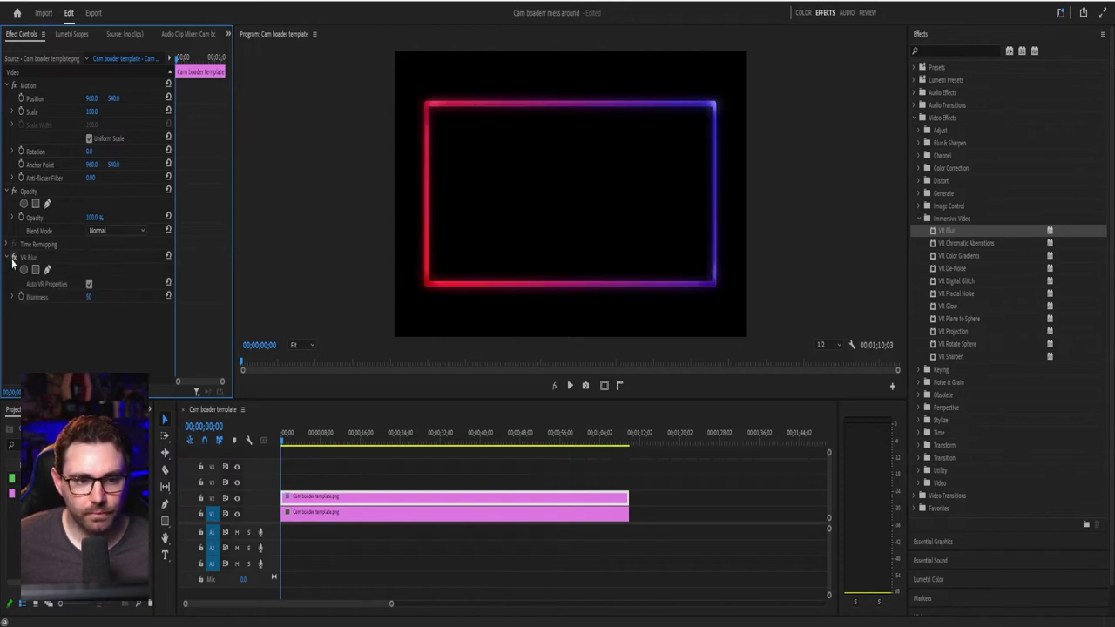
pyautogui.click(9, 259)
# Apply VR Digital Glitch to the top border clip and compare with VR Blur toggled
pyautogui.click(967, 282)
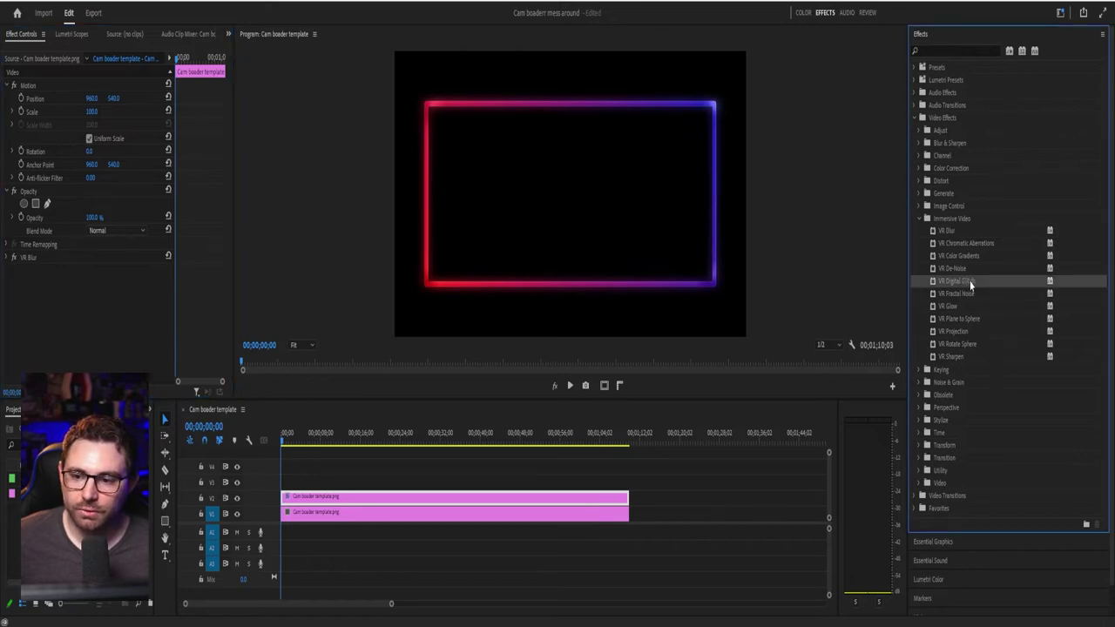
pyautogui.moveTo(971, 286); pyautogui.dragTo(497, 499)
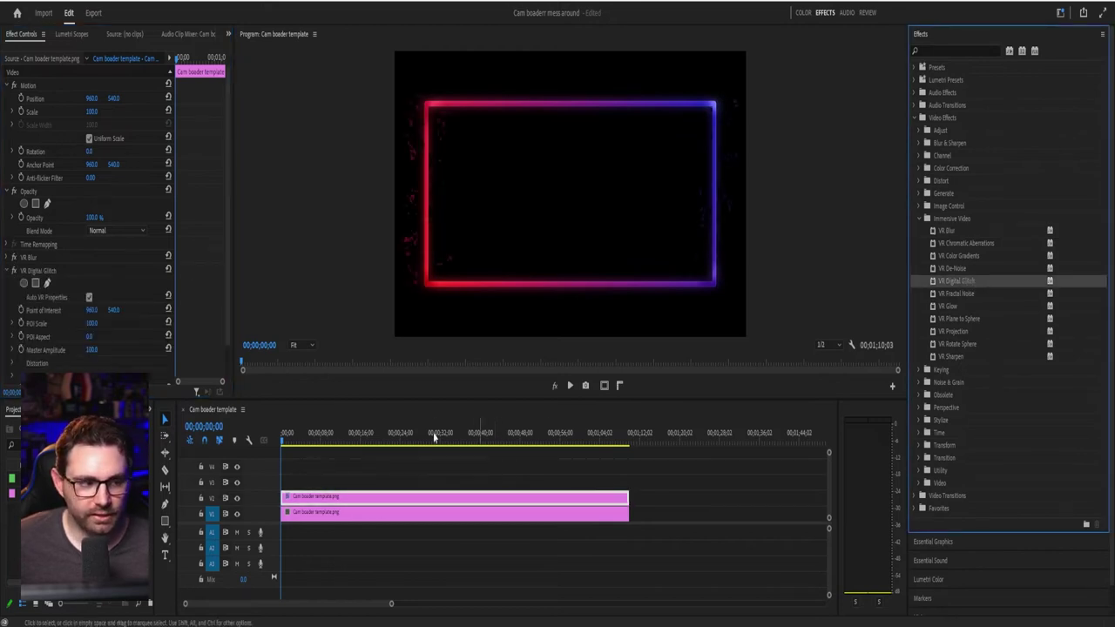
pyautogui.click(13, 259)
pyautogui.click(13, 260)
pyautogui.click(13, 260)
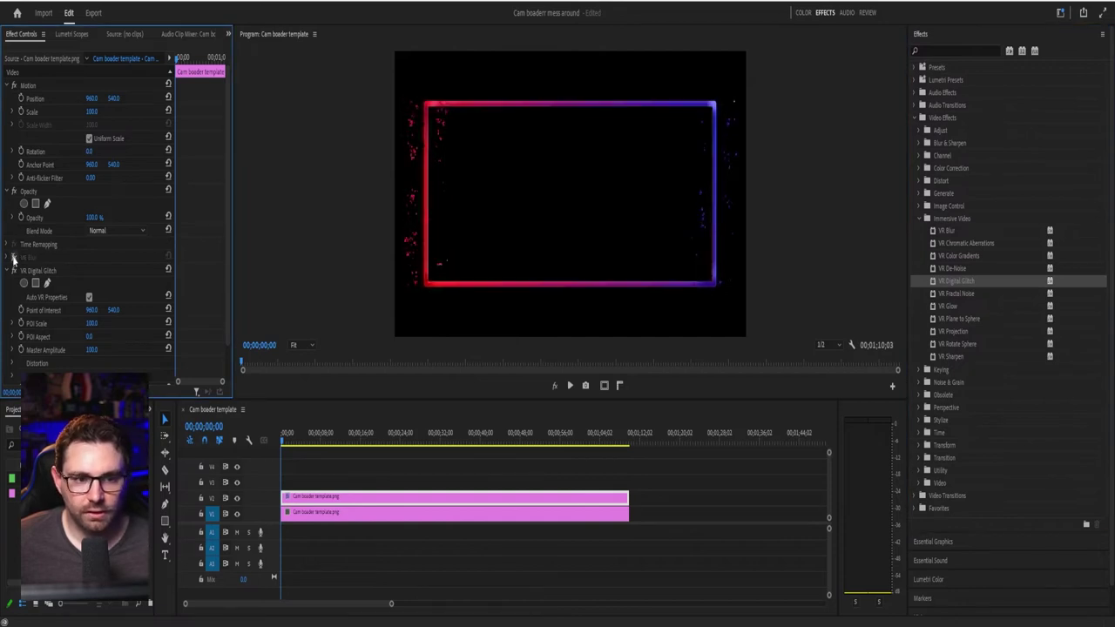
pyautogui.click(13, 260)
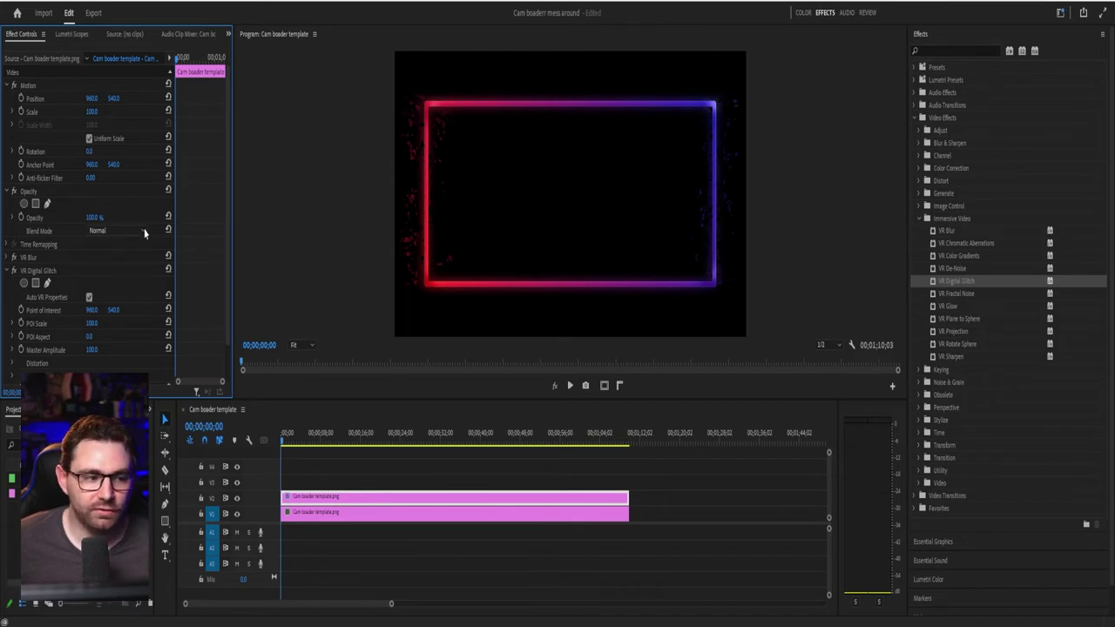
# Check the glitch without blur, then lower its Master Amplitude to 61
pyautogui.click(14, 257)
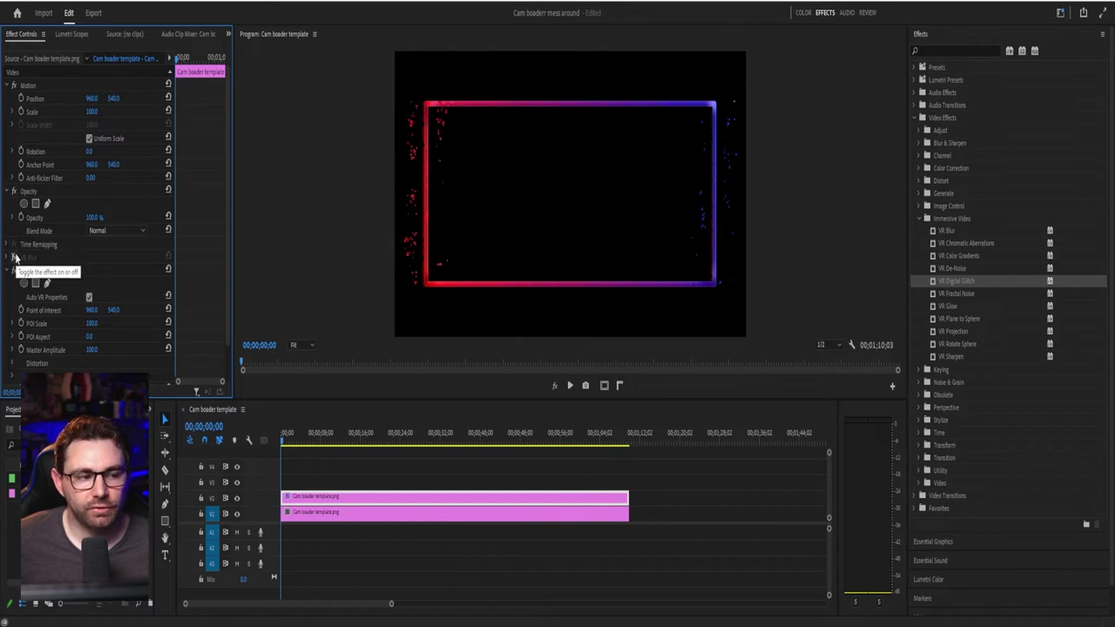
pyautogui.click(13, 257)
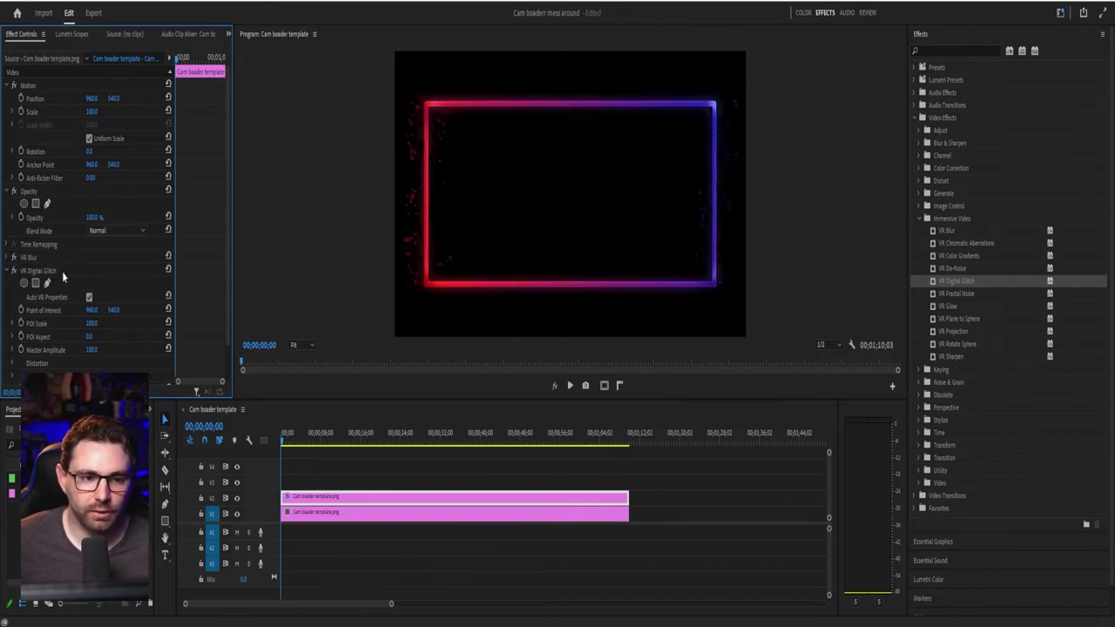
pyautogui.scroll(-2, 65, 280)
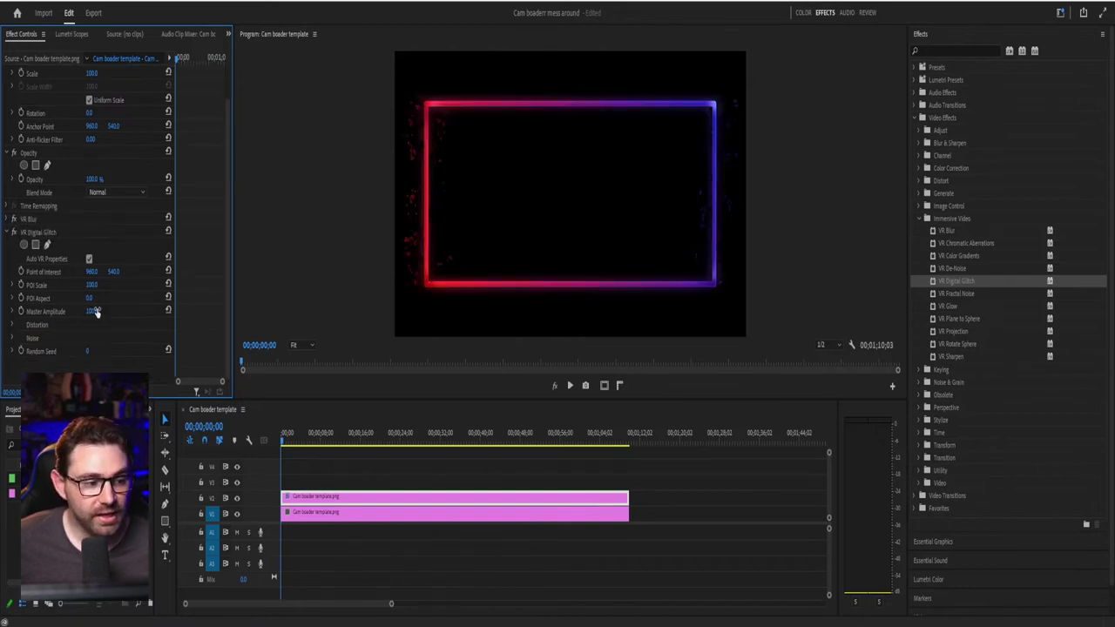
pyautogui.moveTo(91, 311); pyautogui.dragTo(57, 311)
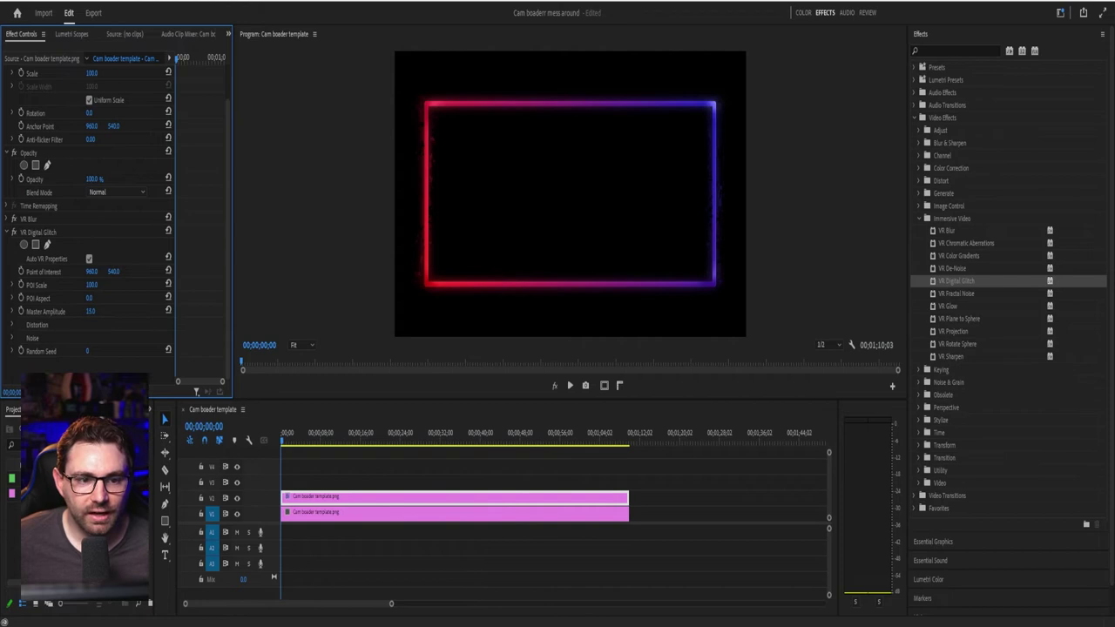
# Try glitch Master Amplitude values around 16, then enter 80
pyautogui.moveTo(91, 311); pyautogui.dragTo(90, 311)
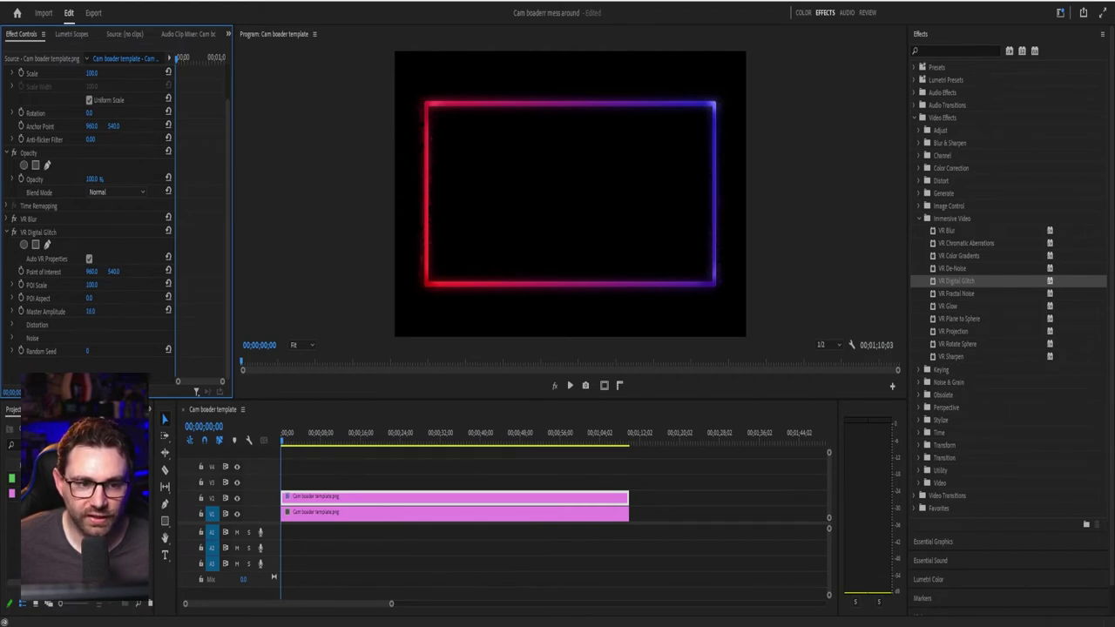
pyautogui.moveTo(90, 311); pyautogui.dragTo(84, 311)
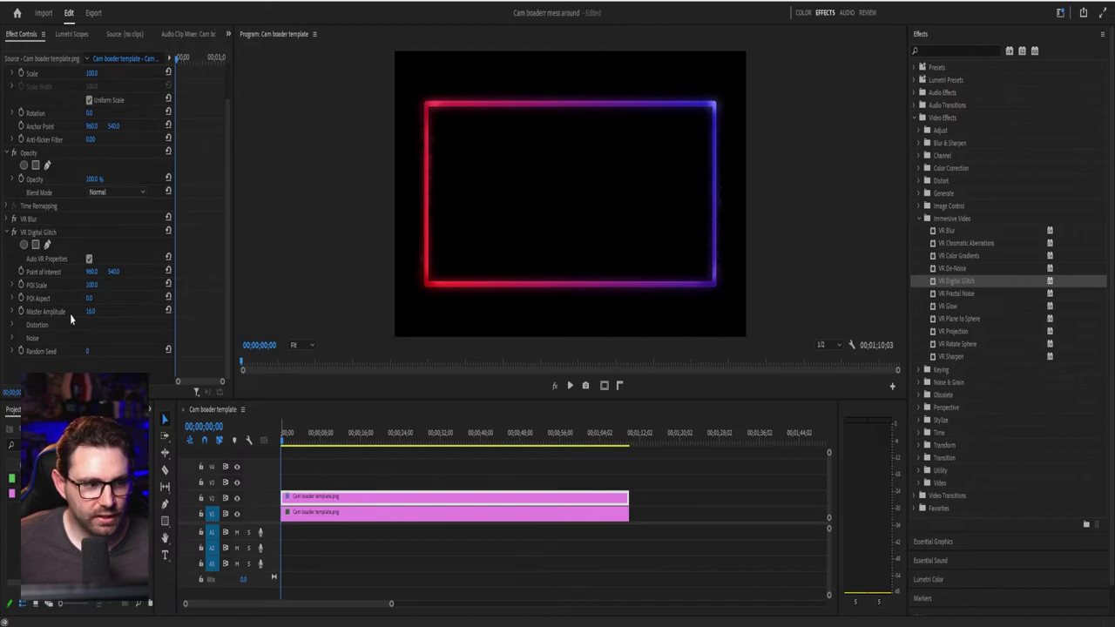
pyautogui.click(91, 311)
pyautogui.write('80')
pyautogui.press('Return')
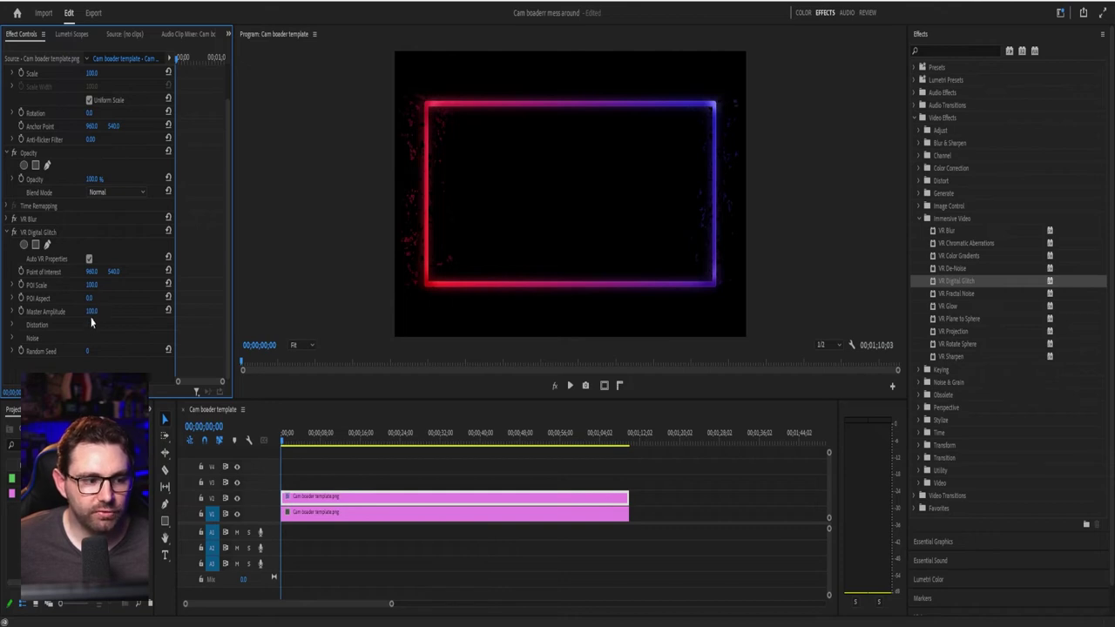
# Settle the glitch Master Amplitude at 12
pyautogui.moveTo(91, 311); pyautogui.dragTo(53, 311)
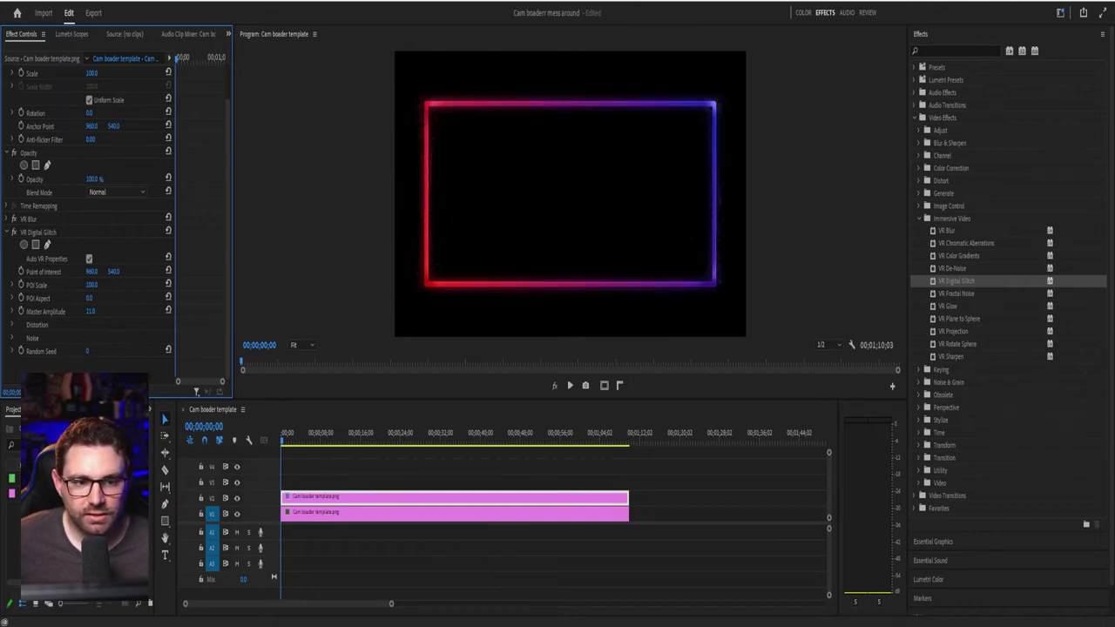
pyautogui.click(98, 309)
pyautogui.write('12')
pyautogui.press('Return')
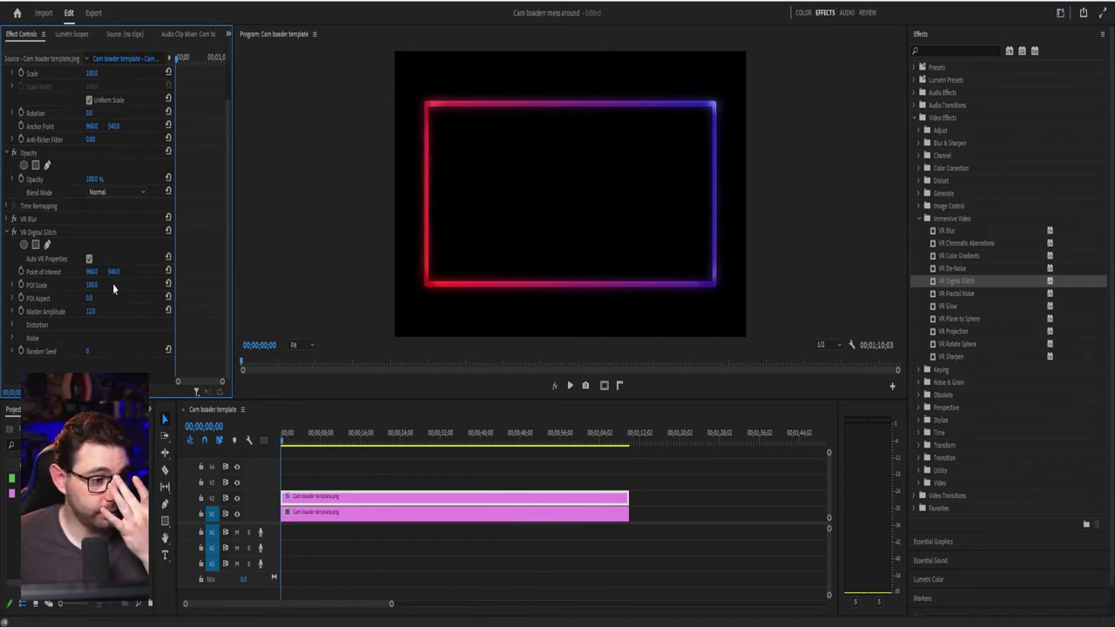
pyautogui.click(33, 325)
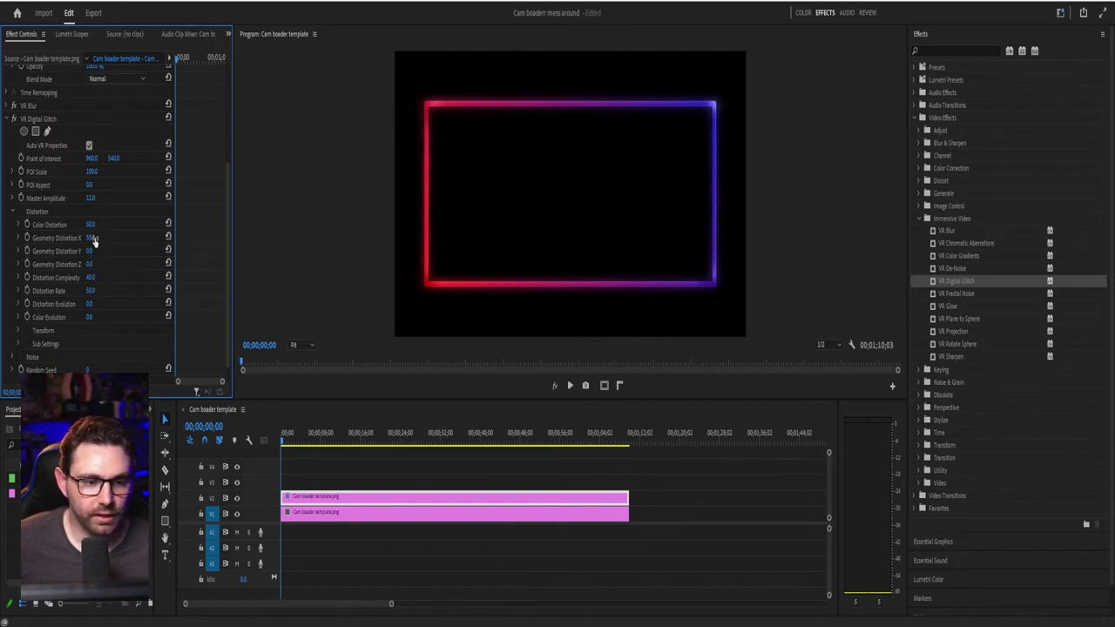
# Set Geometry Distortion X, Y, Z to 90, 56 and 45, then toggle the glitch off to compare
pyautogui.moveTo(90, 237); pyautogui.dragTo(112, 237)
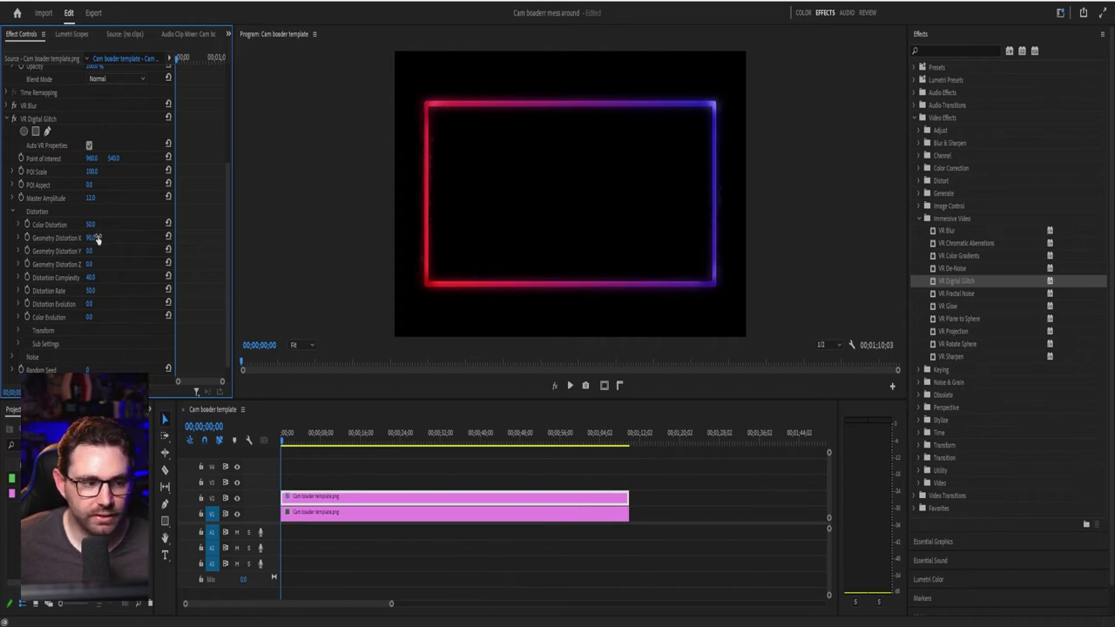
pyautogui.moveTo(89, 251); pyautogui.dragTo(94, 251)
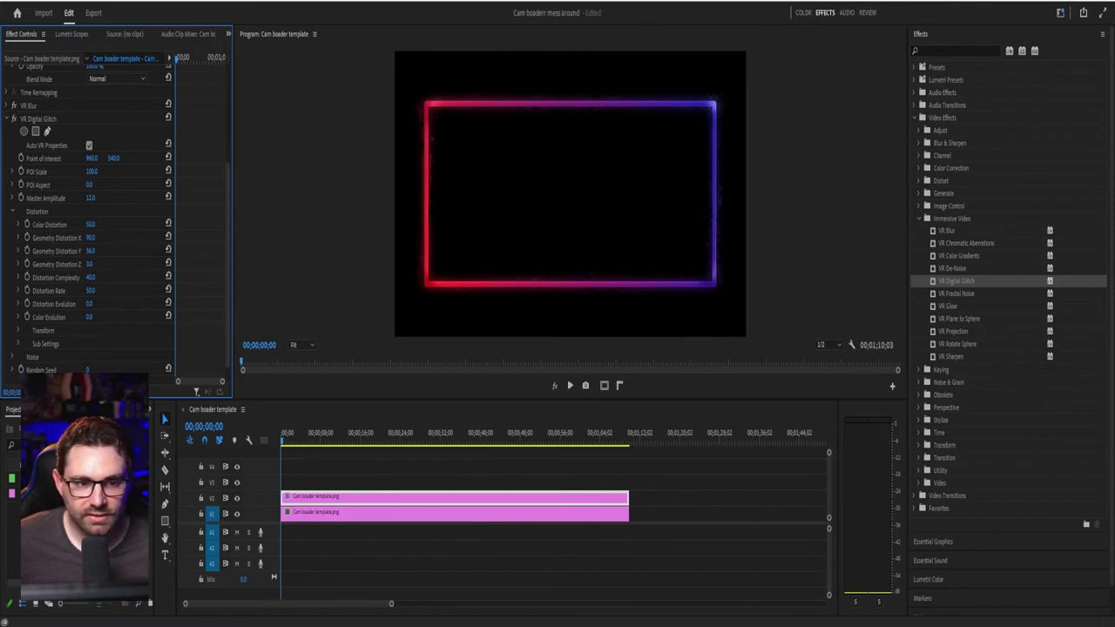
pyautogui.moveTo(89, 264); pyautogui.dragTo(125, 264)
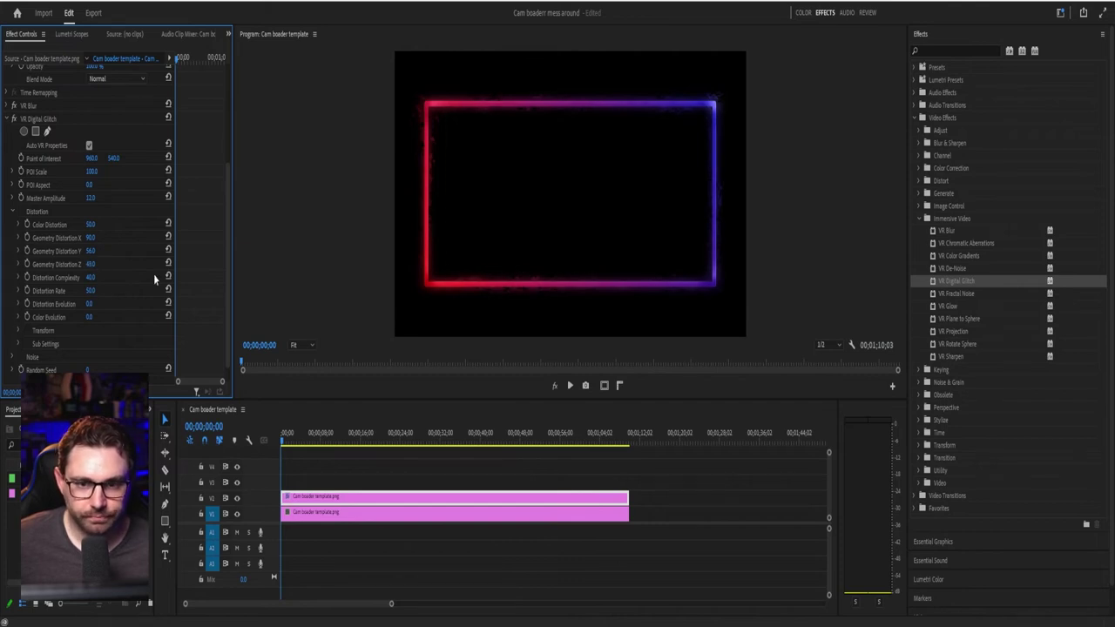
pyautogui.click(13, 120)
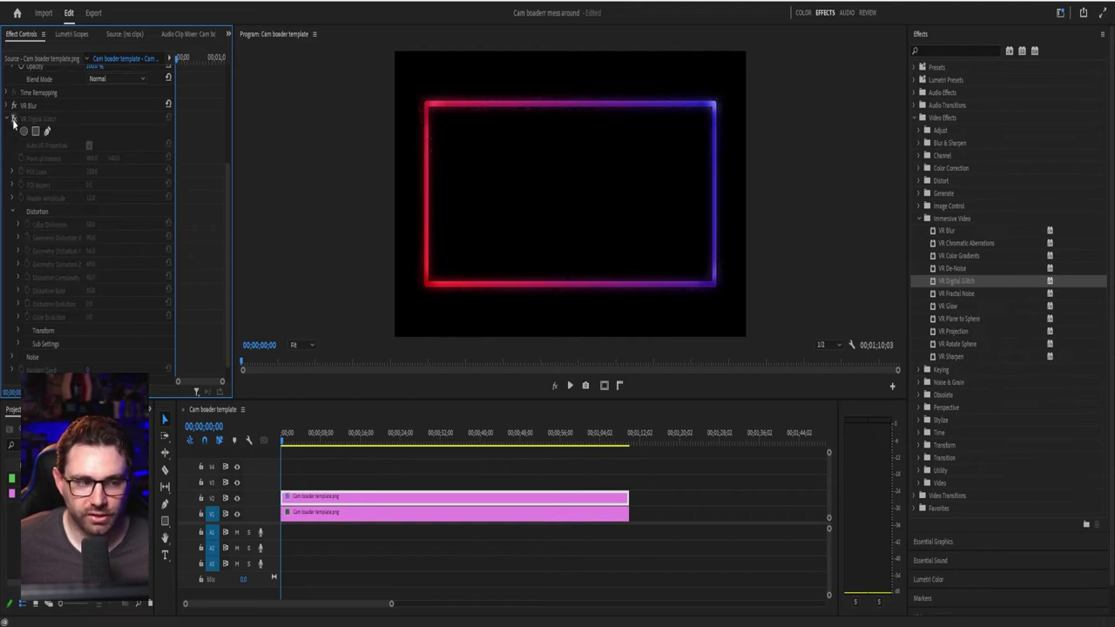
pyautogui.click(13, 120)
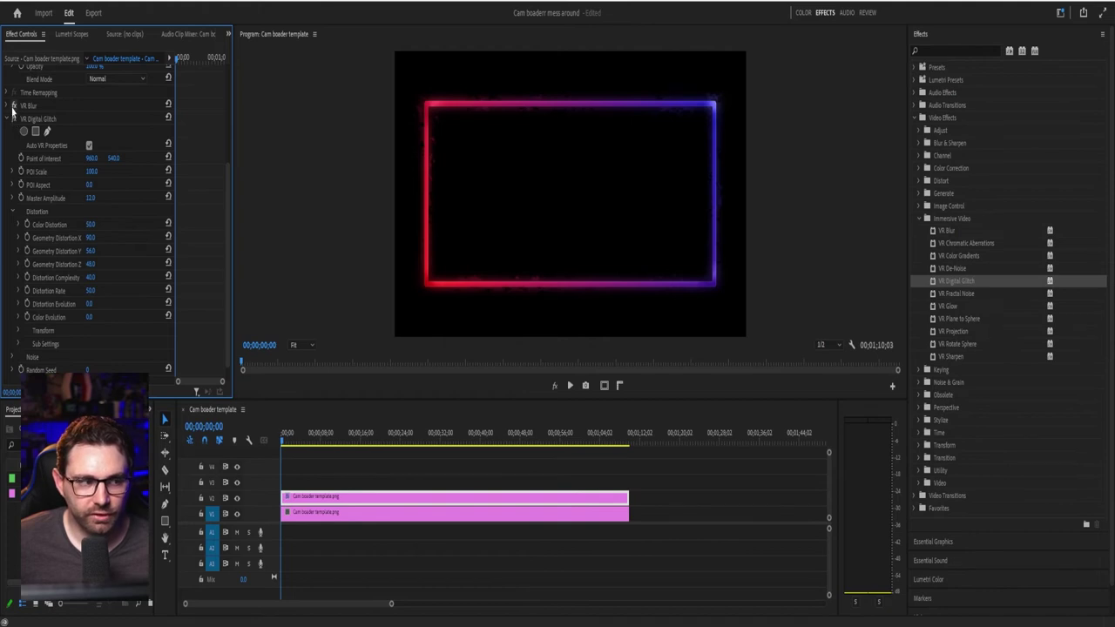
pyautogui.click(13, 105)
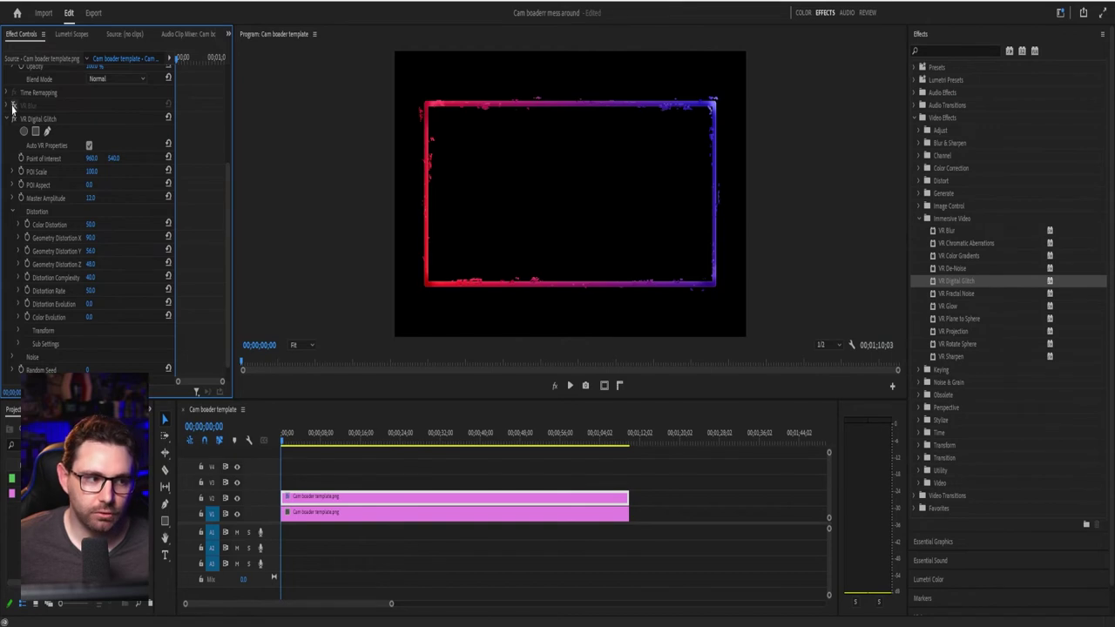
pyautogui.click(13, 105)
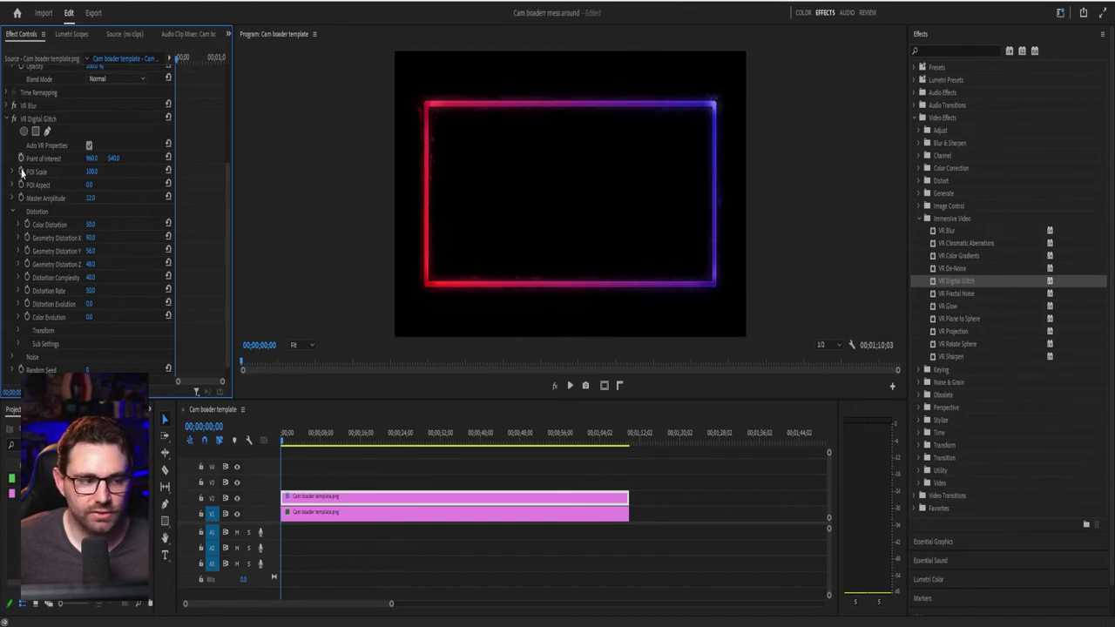
# Adjust the VR Digital Glitch Distortion Rate, trying 78 before settling at 40
pyautogui.moveTo(91, 290); pyautogui.dragTo(81, 290)
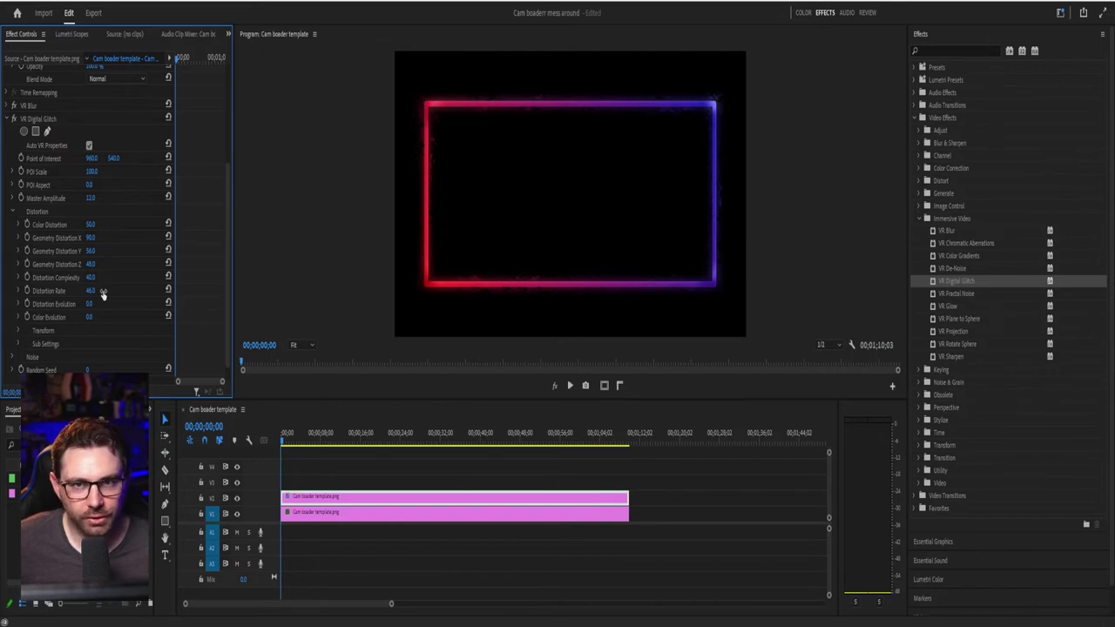
pyautogui.click(90, 291)
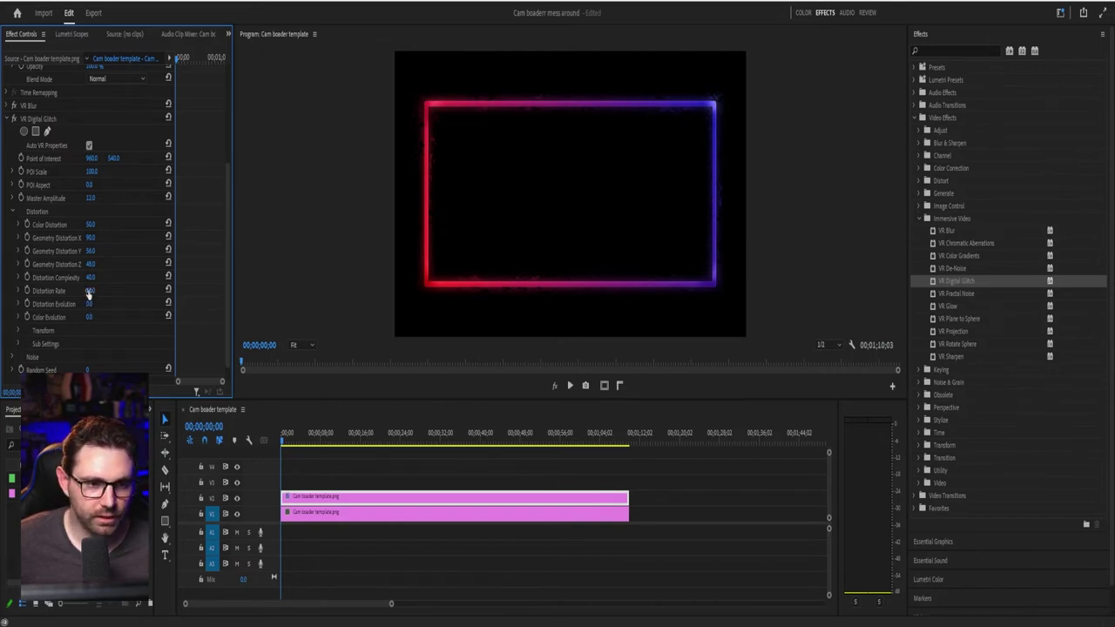
pyautogui.write('78')
pyautogui.press('Return')
pyautogui.moveTo(91, 291); pyautogui.dragTo(66, 291)
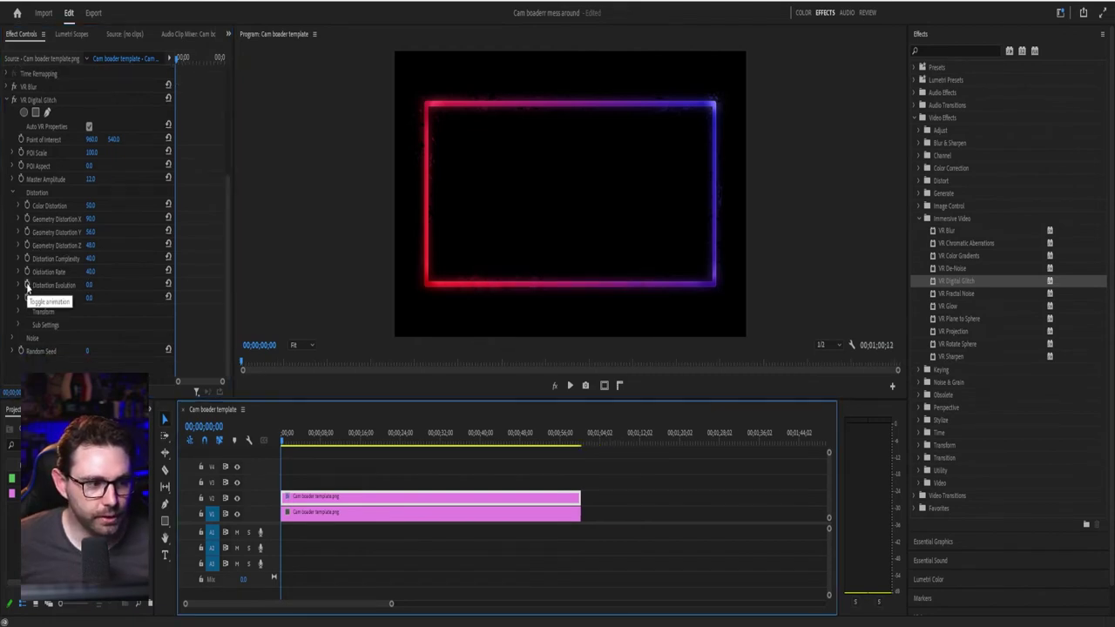
# Keyframe Distortion Evolution at 0° at the start and at a higher angle at 00;00;30;01
pyautogui.click(27, 285)
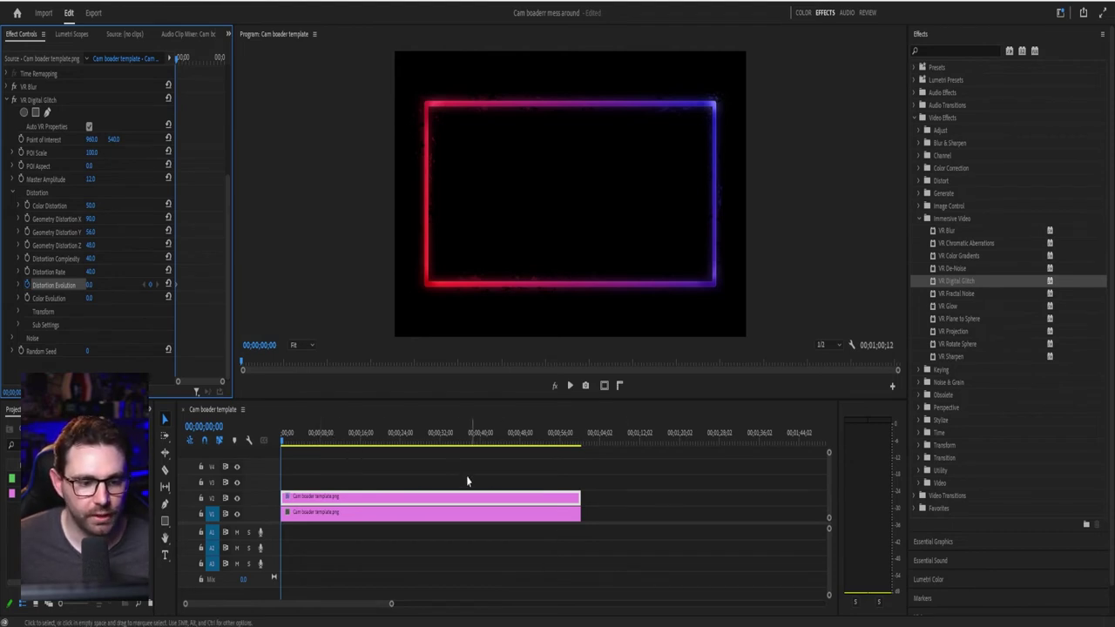
pyautogui.click(428, 440)
pyautogui.moveTo(429, 440); pyautogui.dragTo(432, 441)
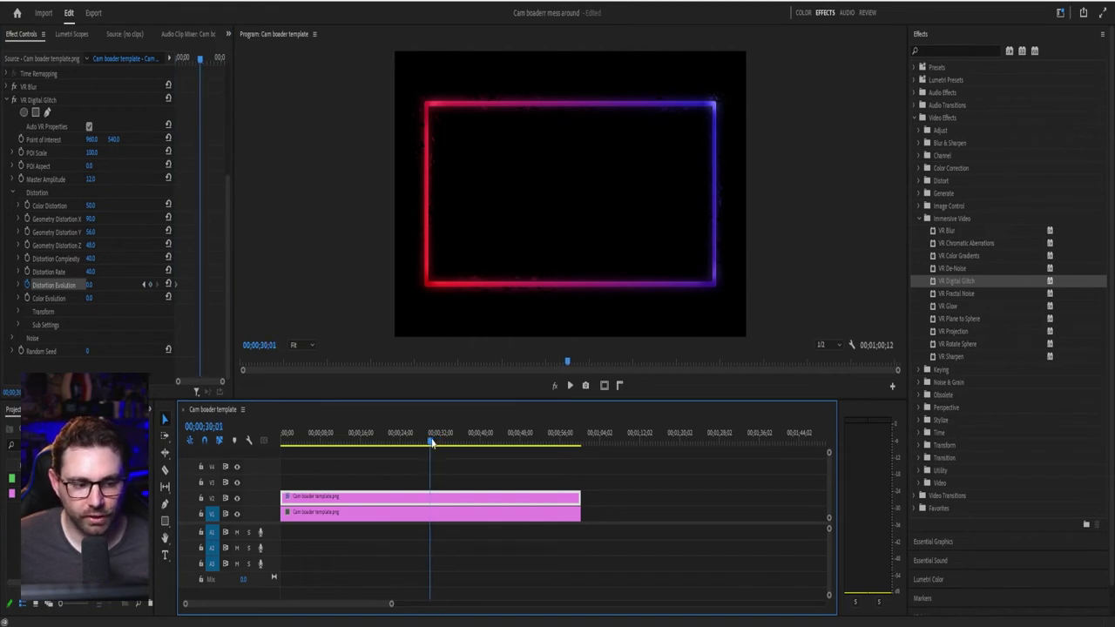
pyautogui.moveTo(91, 286); pyautogui.dragTo(100, 287)
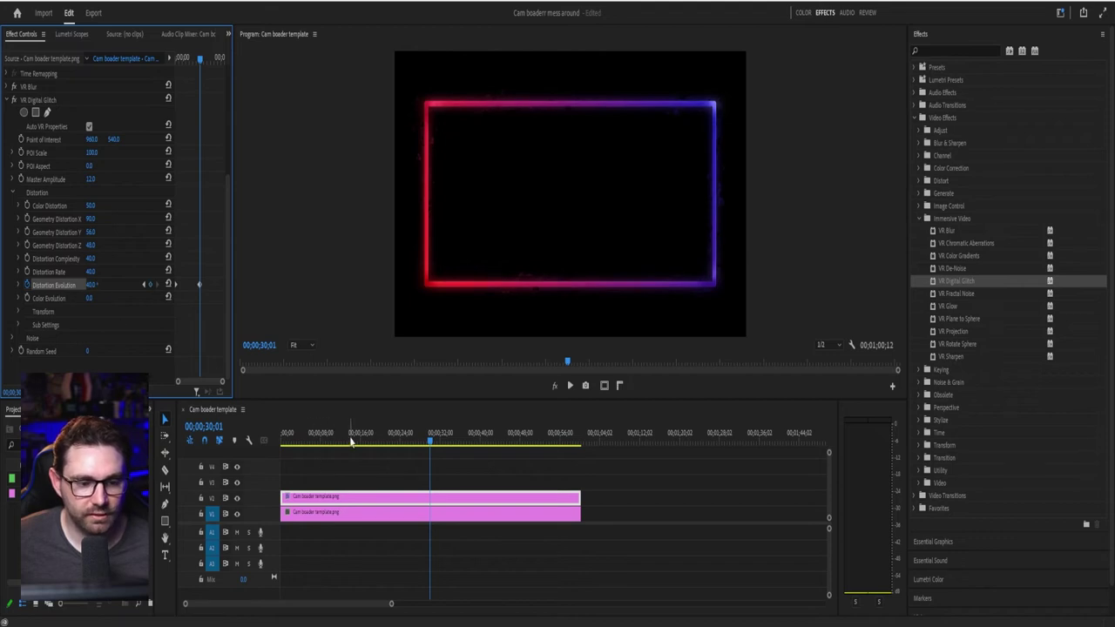
pyautogui.click(287, 435)
# Set the Distortion Evolution keyframe at 00;00;30;01 to 15° and preview the glitch from the start
pyautogui.moveTo(287, 436); pyautogui.dragTo(282, 436)
pyautogui.press('space')
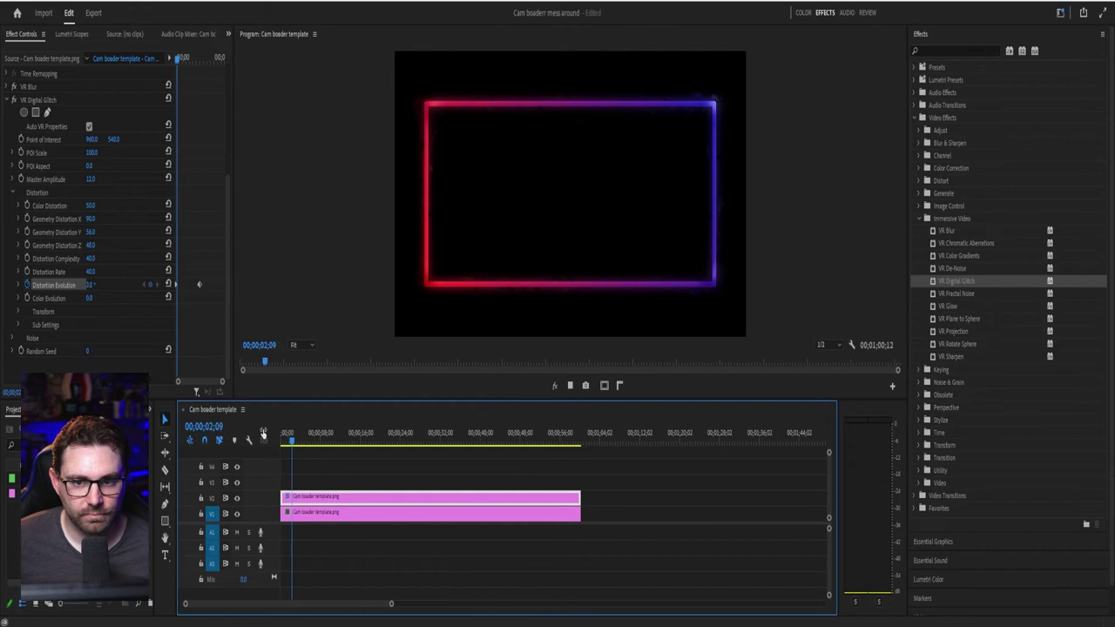
pyautogui.press('space')
pyautogui.click(157, 285)
pyautogui.click(94, 284)
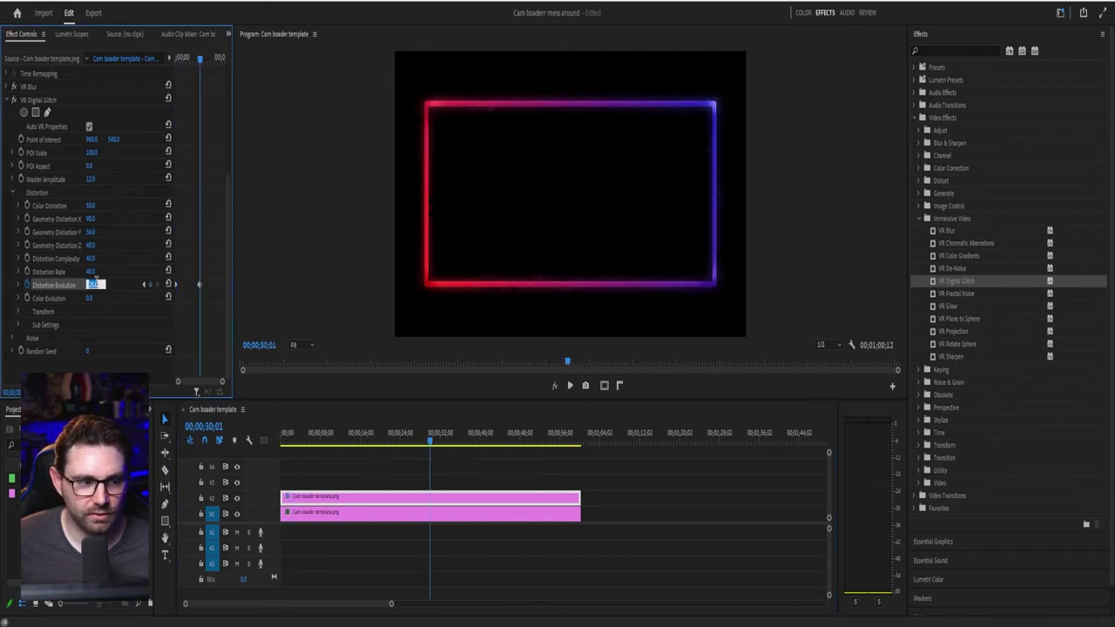
pyautogui.write('15')
pyautogui.press('Return')
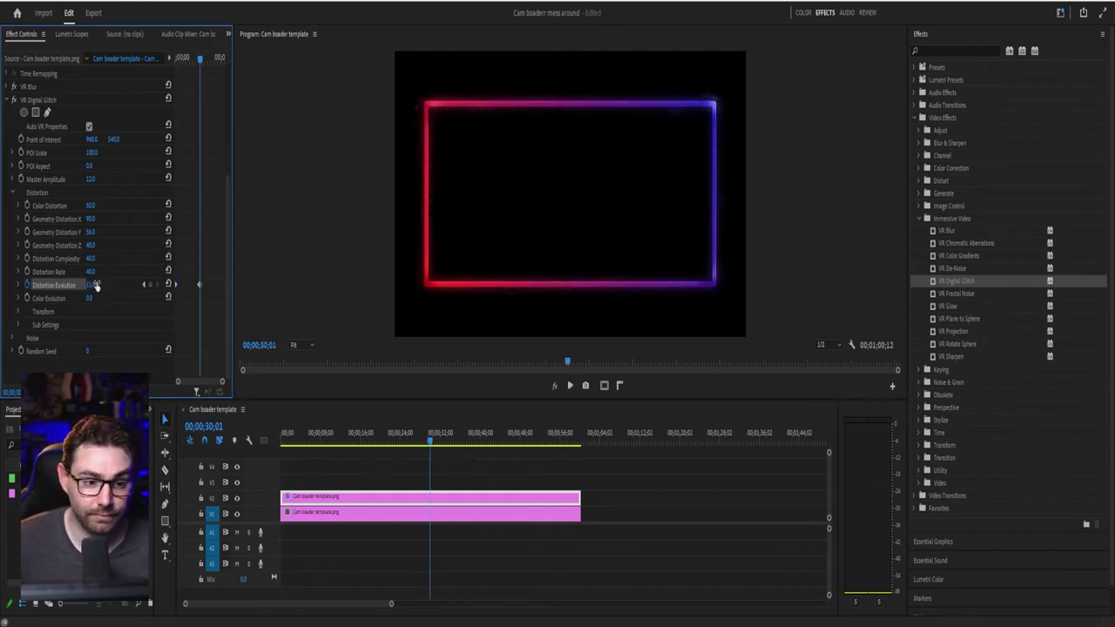
pyautogui.moveTo(299, 434); pyautogui.dragTo(249, 443)
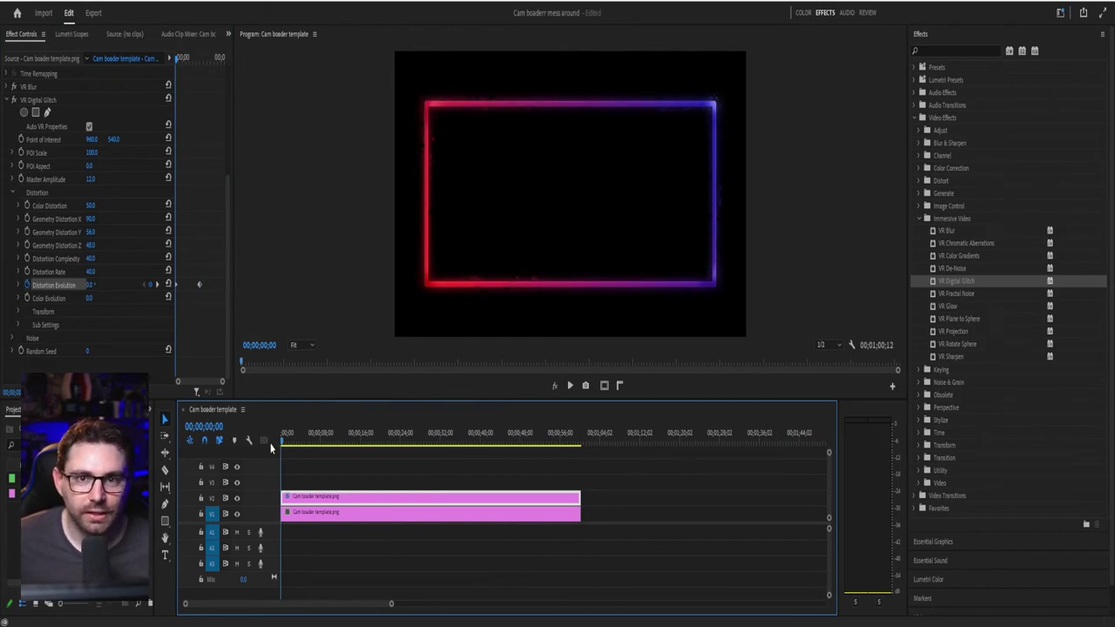
pyautogui.press('space')
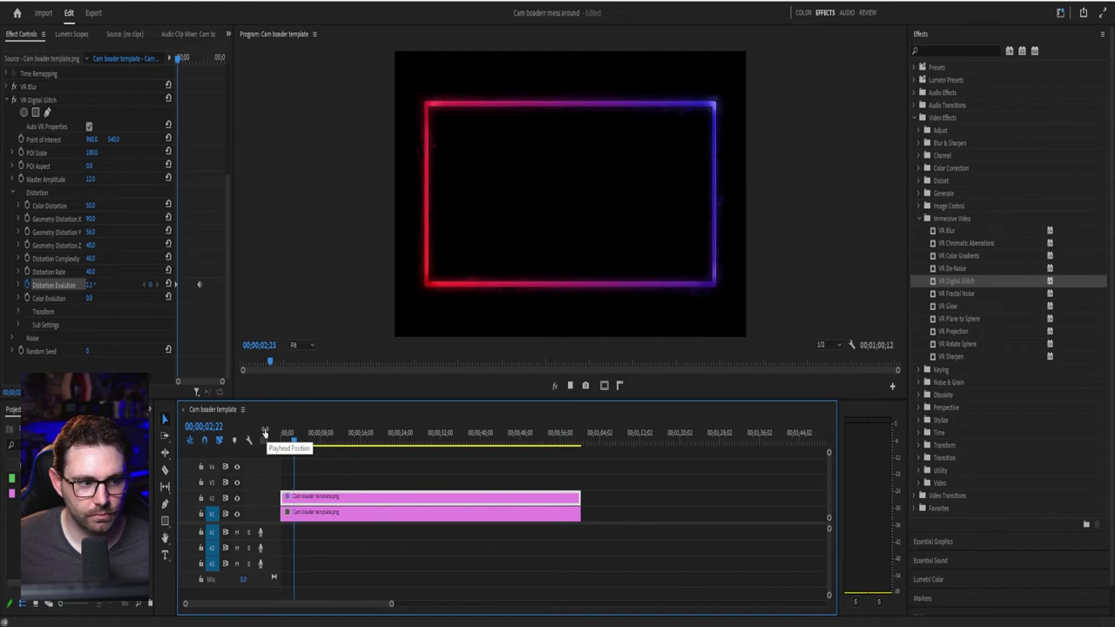
pyautogui.press('space')
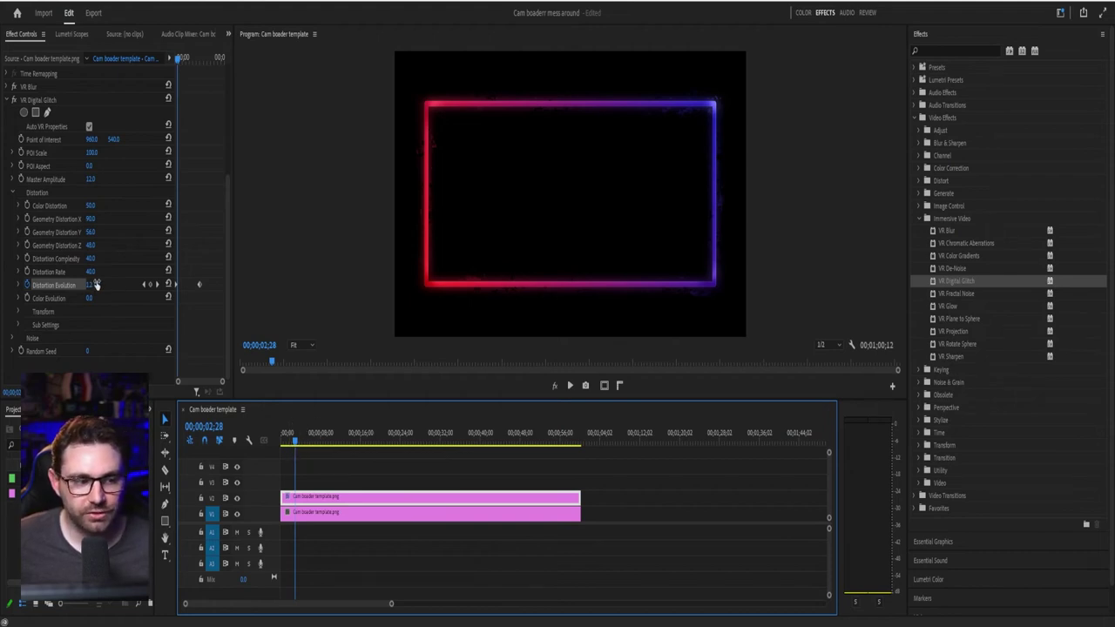
# Add a 24° Distortion Evolution keyframe near one minute and play back the result
pyautogui.click(158, 285)
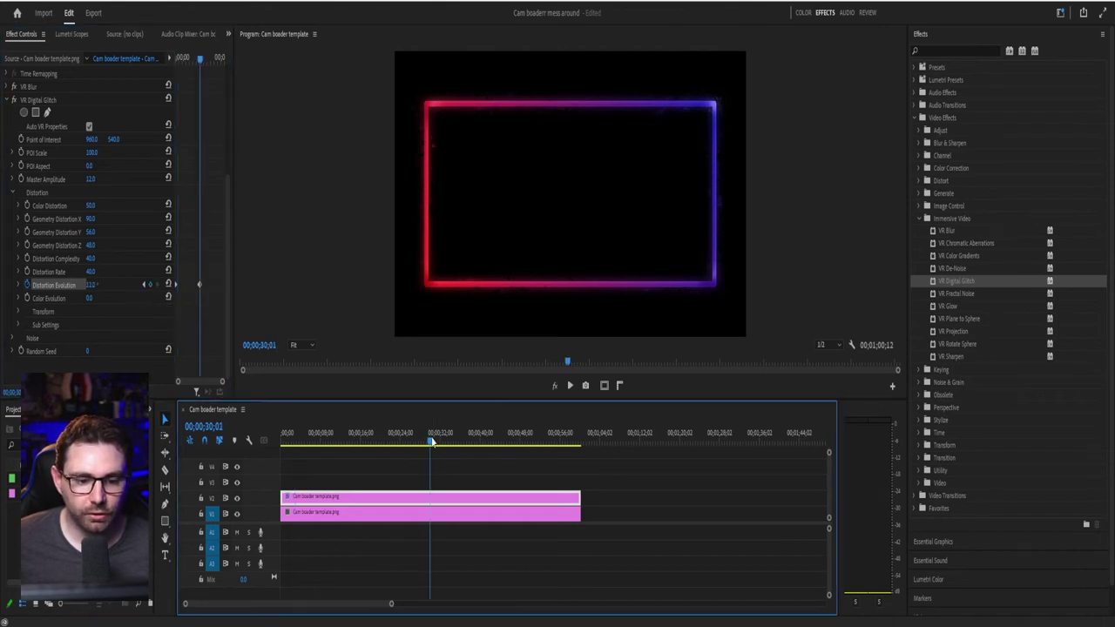
pyautogui.moveTo(433, 442); pyautogui.dragTo(582, 440)
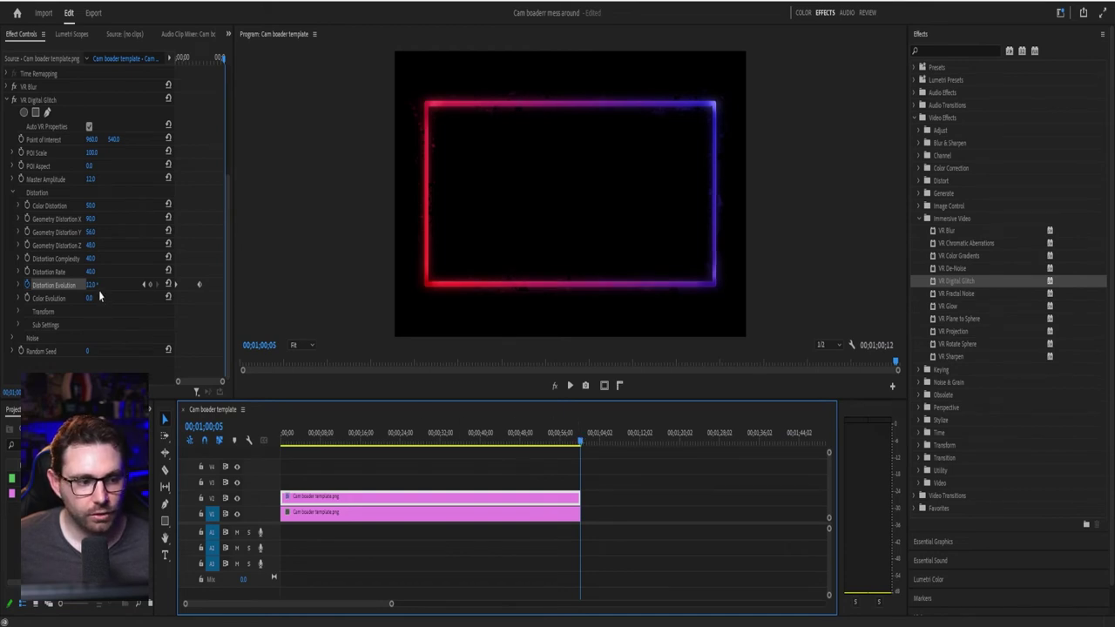
pyautogui.click(94, 285)
pyautogui.write('24')
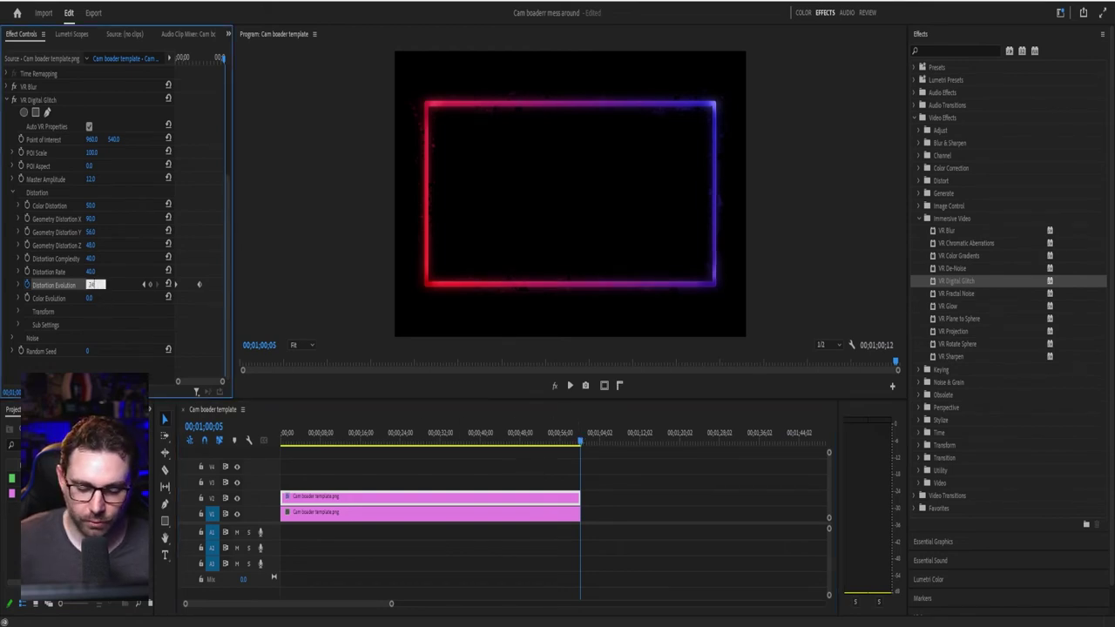
pyautogui.press('Return')
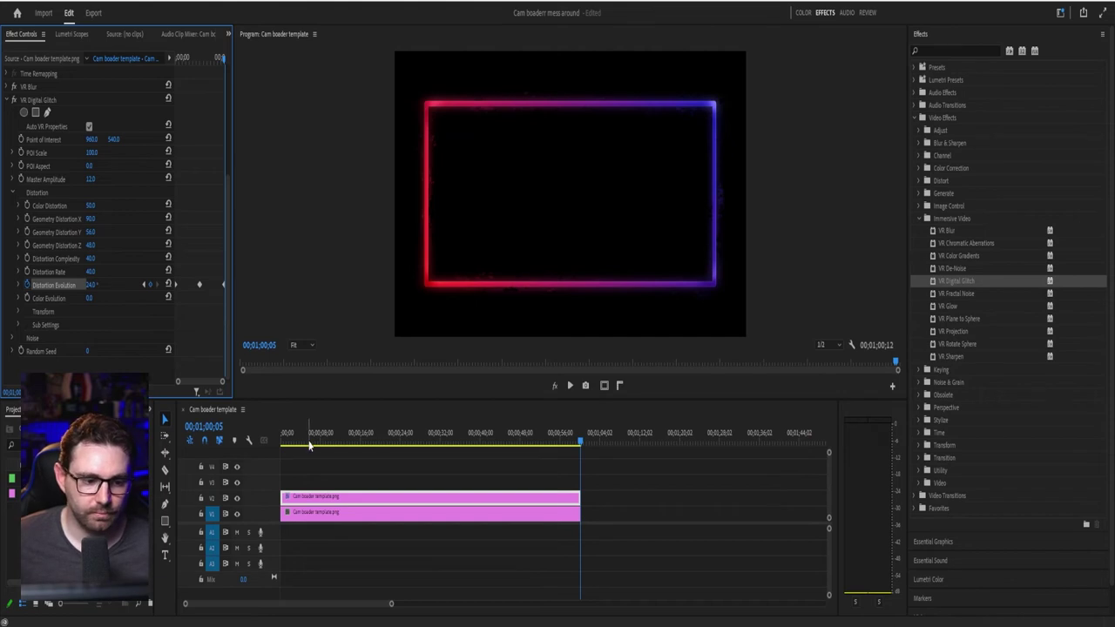
pyautogui.moveTo(308, 433); pyautogui.dragTo(280, 440)
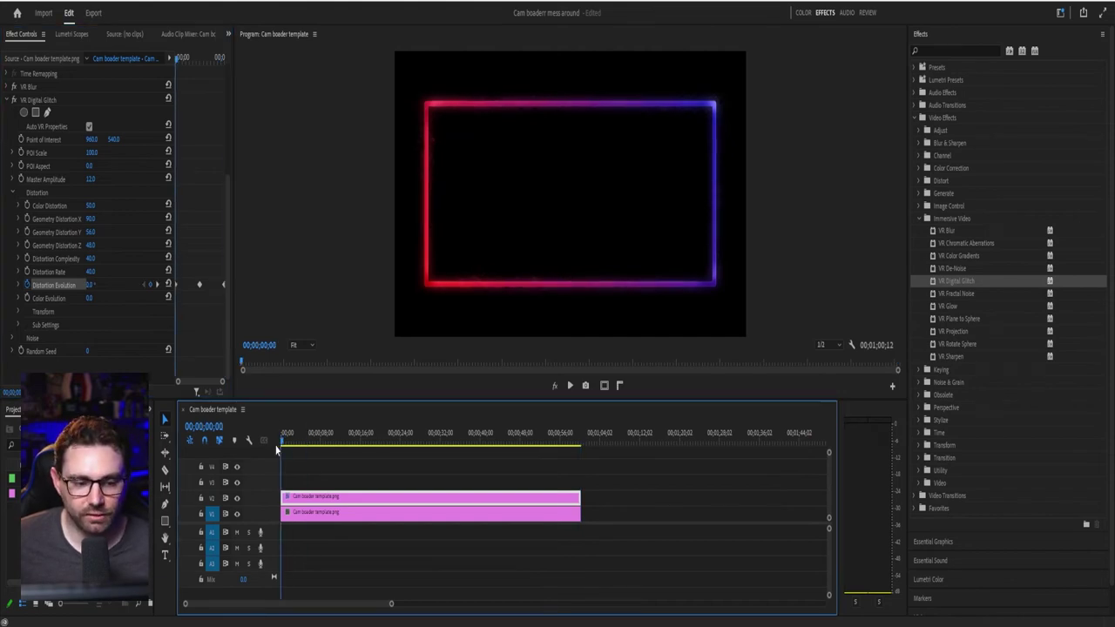
pyautogui.press('space')
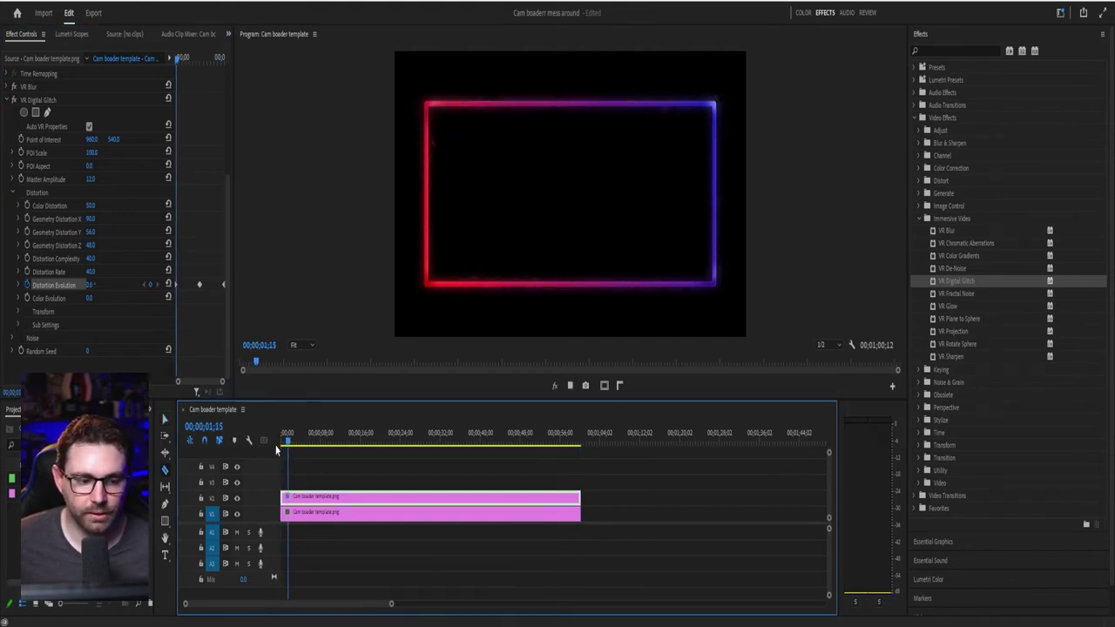
pyautogui.click(555, 433)
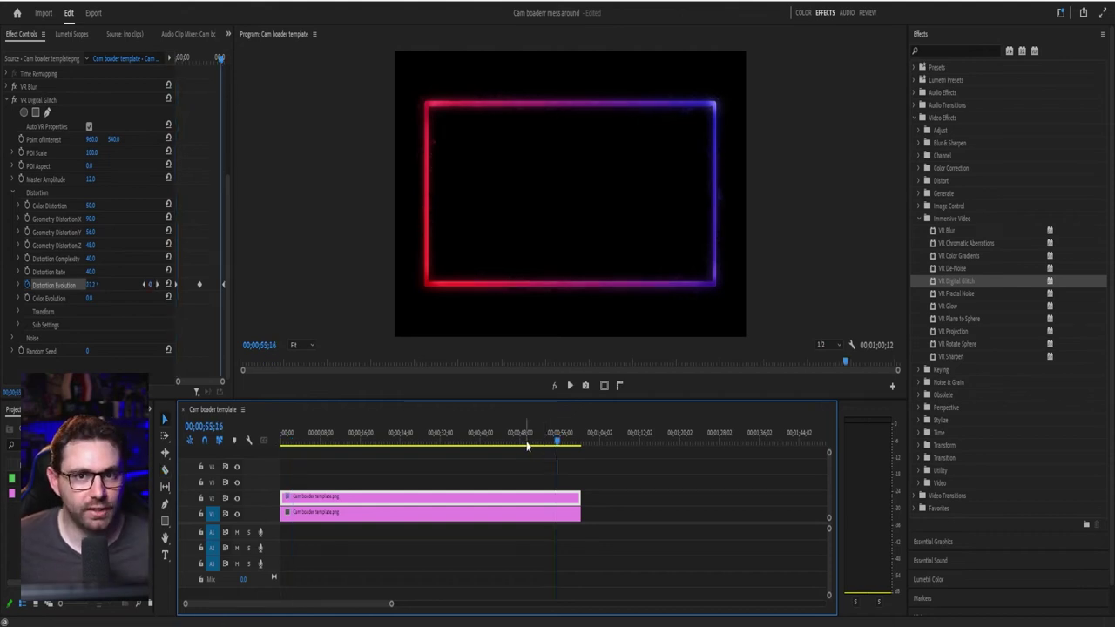
pyautogui.click(449, 478)
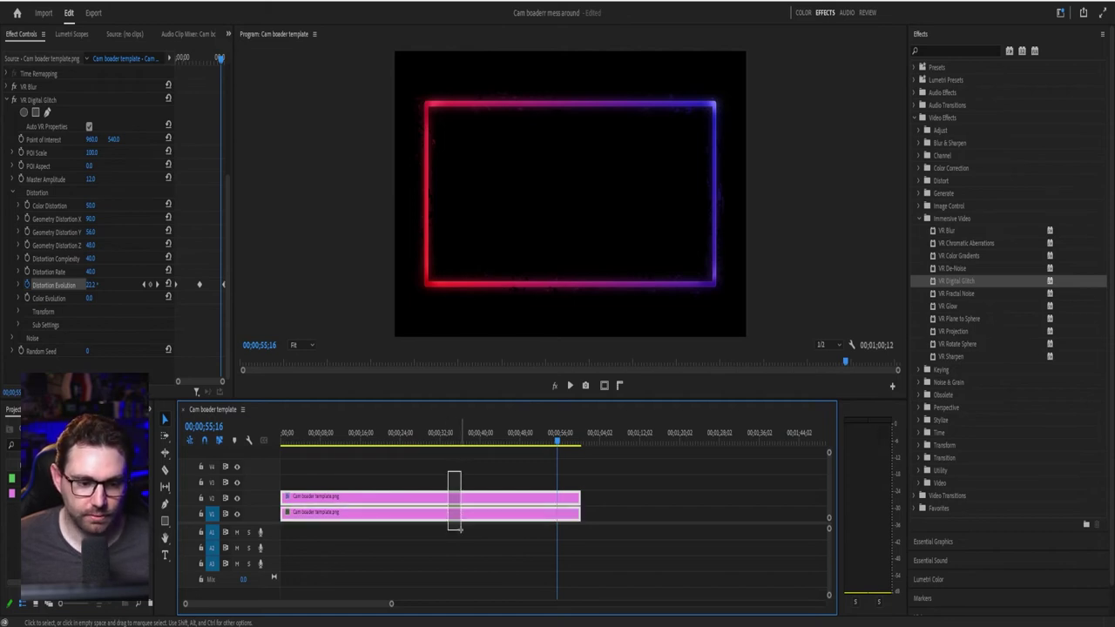
# Duplicate both border clips after the originals and shift the Distortion Evolution keyframe later
pyautogui.moveTo(460, 528); pyautogui.dragTo(697, 497)
pyautogui.scroll(-1, 505, 519)
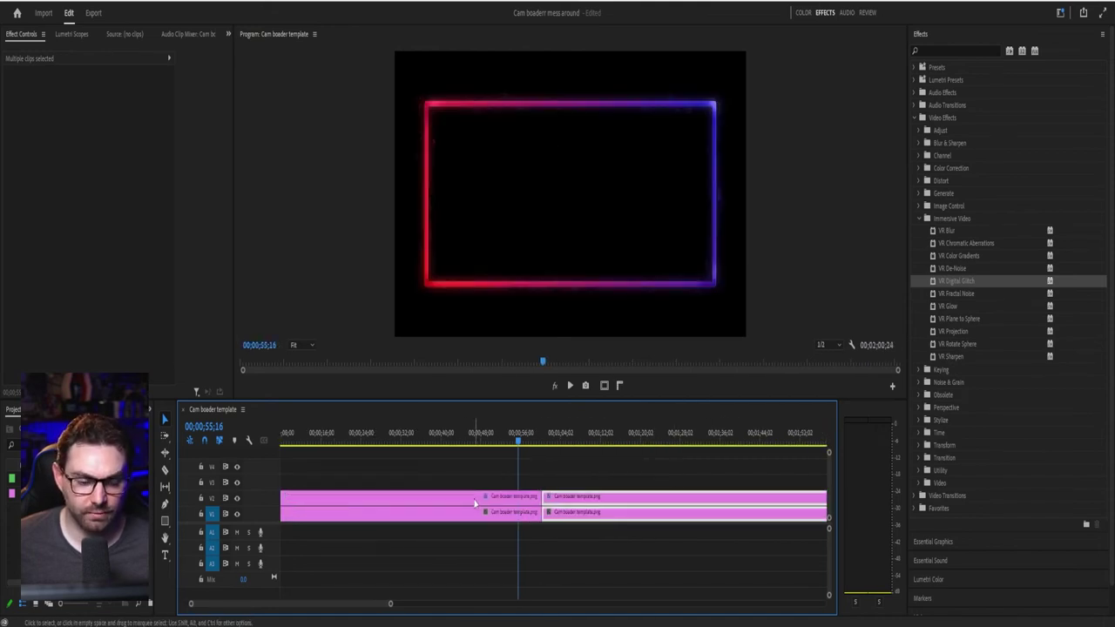
pyautogui.scroll(-1, 461, 505)
pyautogui.click(492, 438)
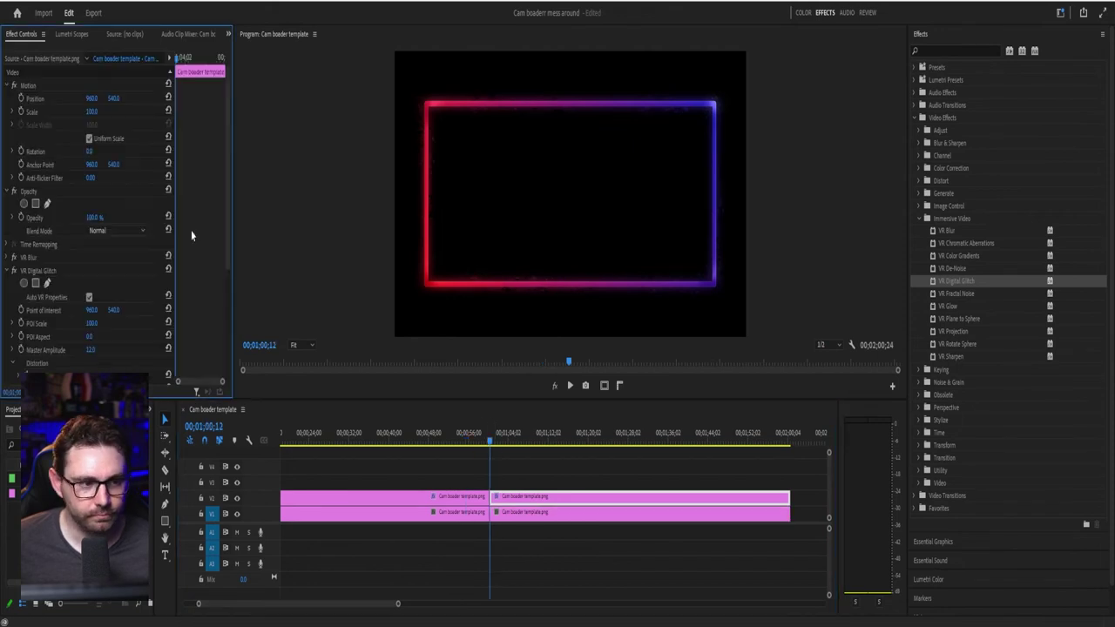
pyautogui.scroll(-5, 193, 261)
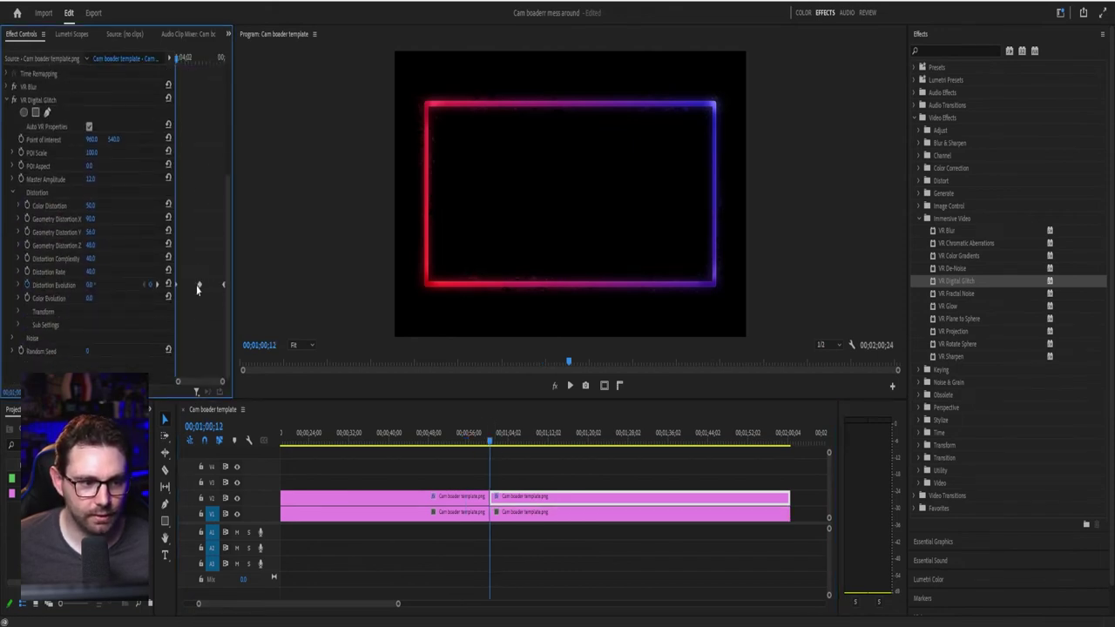
pyautogui.moveTo(176, 285); pyautogui.dragTo(188, 287)
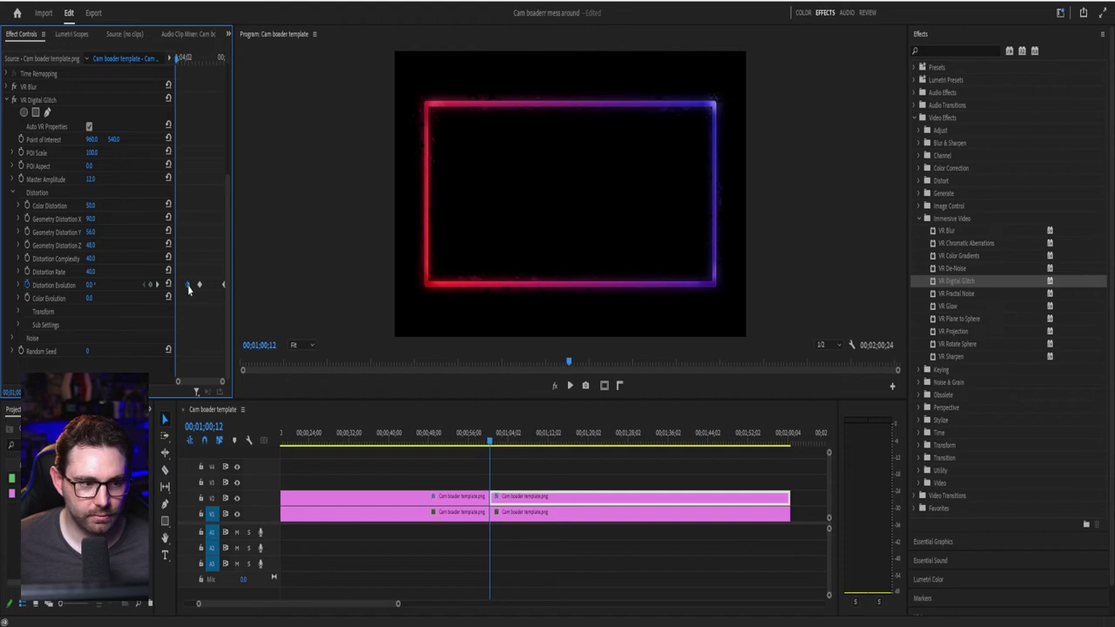
# Fit the whole sequence in the timeline and scrub through the two-minute glitch animation
pyautogui.press('\\')
pyautogui.moveTo(319, 436); pyautogui.dragTo(594, 439)
pyautogui.scroll(-3, 589, 451)
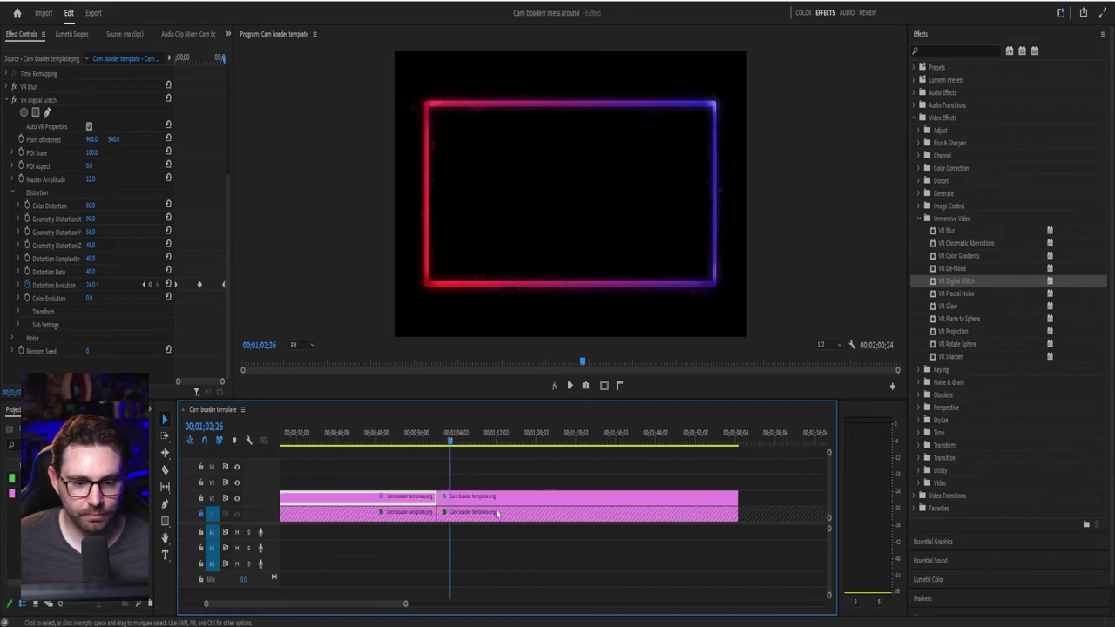
pyautogui.click(481, 496)
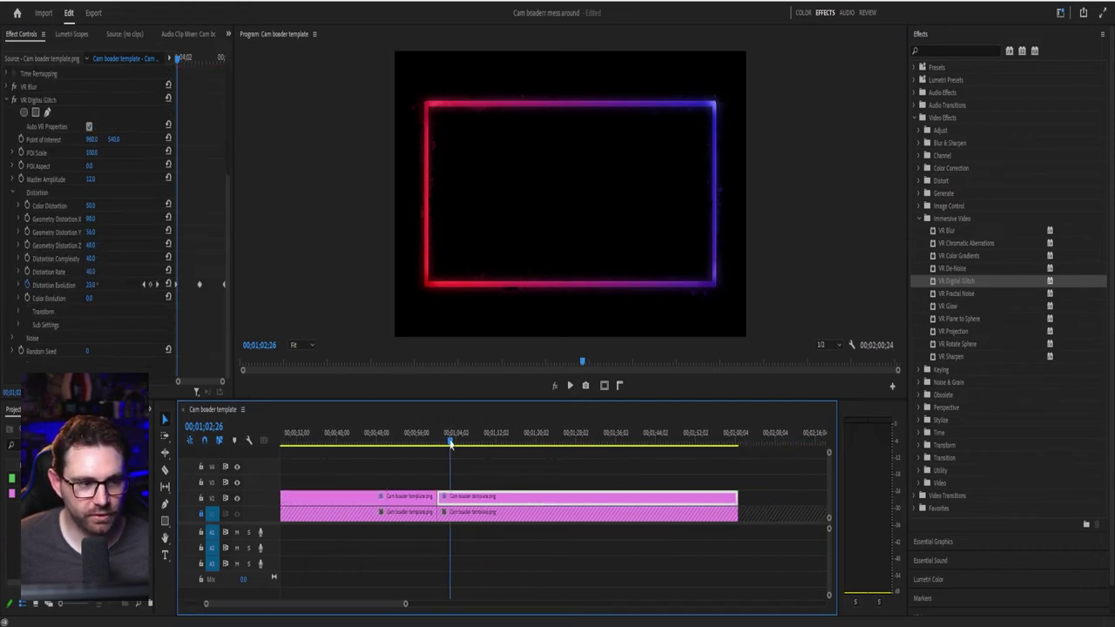
pyautogui.moveTo(451, 440); pyautogui.dragTo(724, 439)
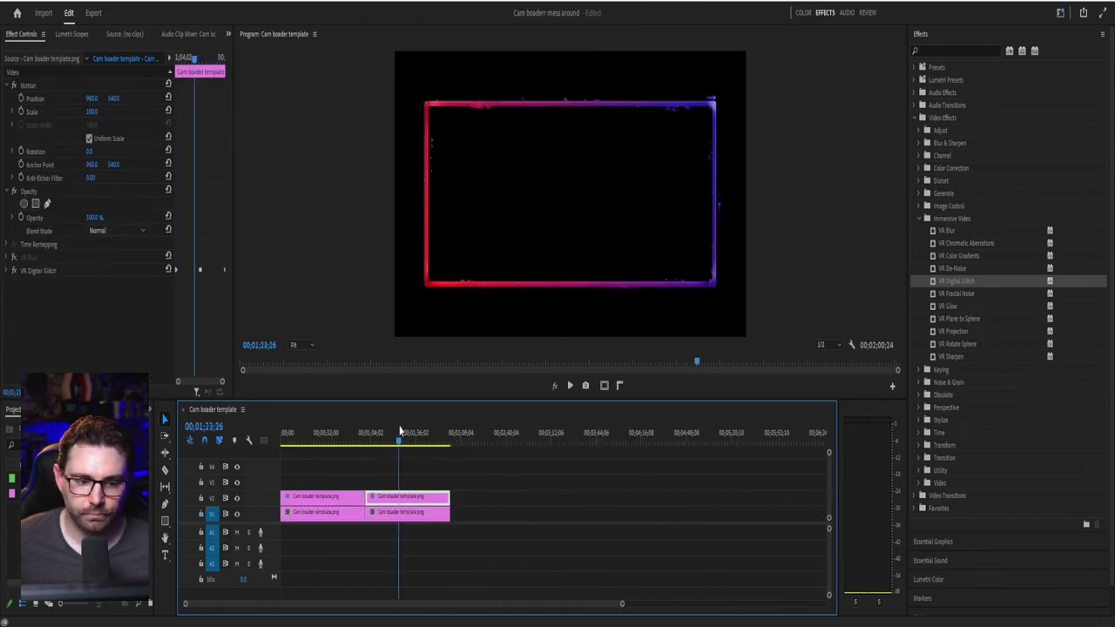
pyautogui.moveTo(398, 435); pyautogui.dragTo(410, 423)
# Re-enable VR Blur on the second border clip and scrub around 00;01;00;29 to check the glow
pyautogui.click(14, 257)
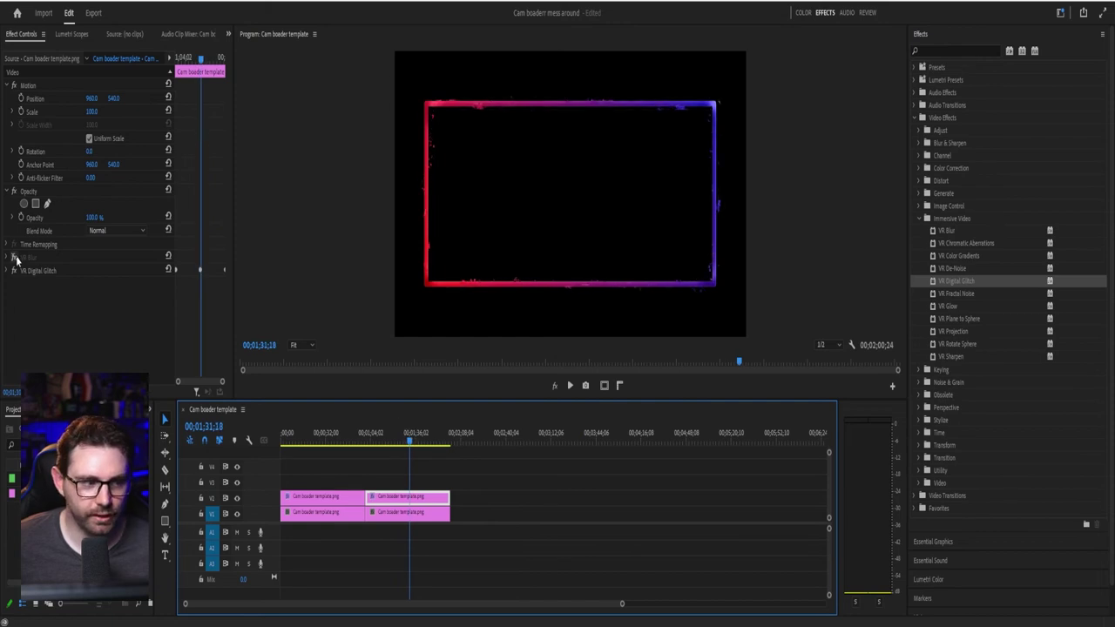
pyautogui.click(367, 440)
pyautogui.moveTo(369, 440); pyautogui.dragTo(424, 434)
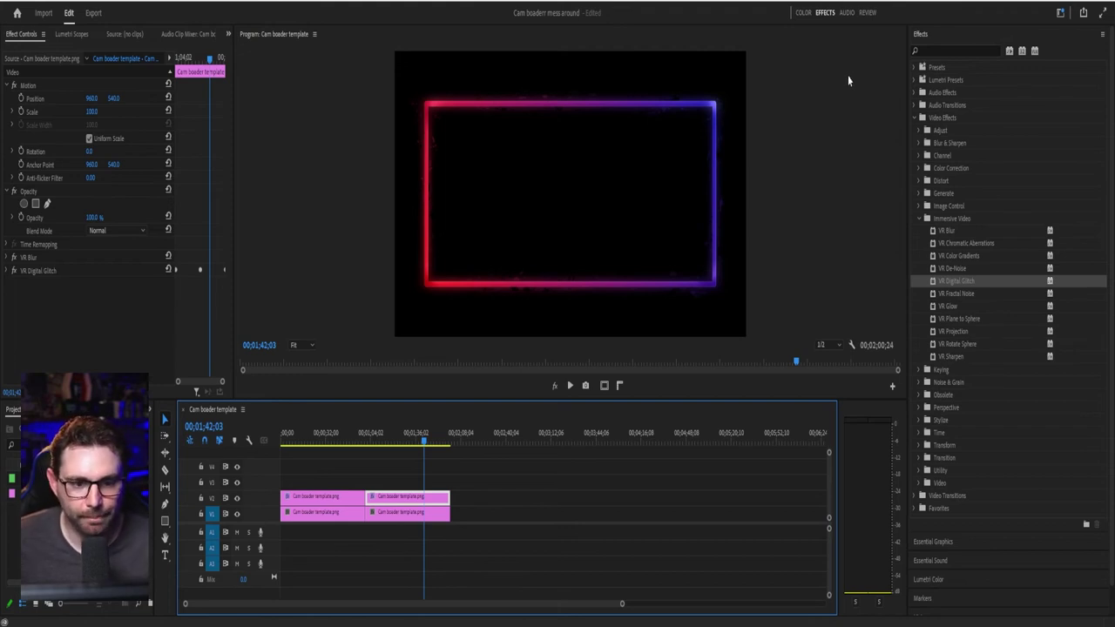
pyautogui.hotkey('ctrl', 'm')
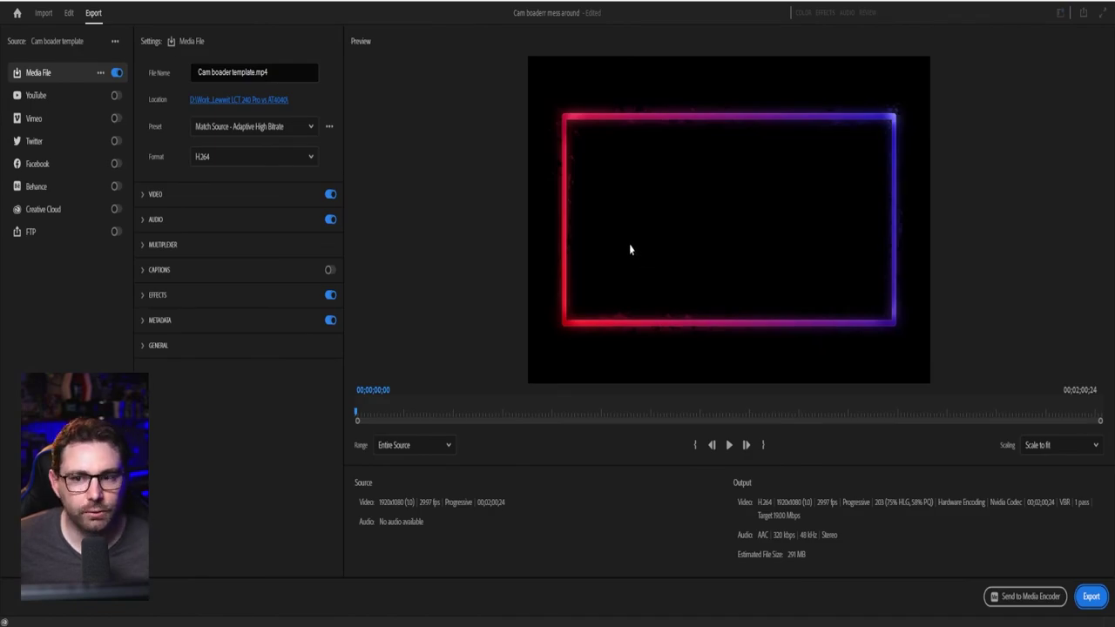
# Set the QuickTime export to the Animation codec with 8-bpc + alpha and maximum render quality
pyautogui.click(252, 157)
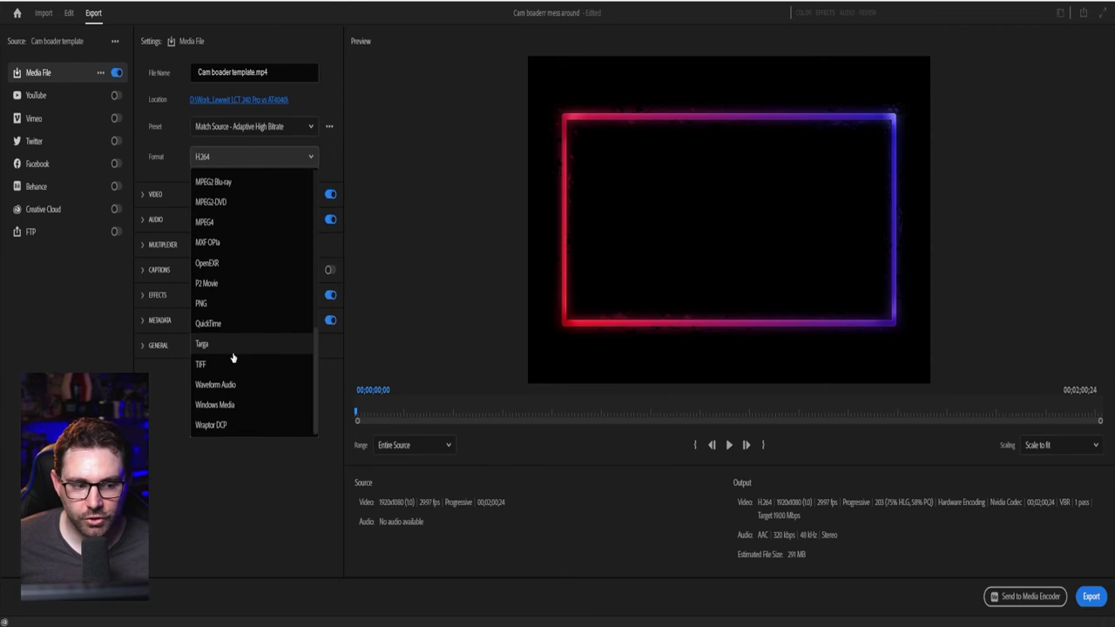
pyautogui.press('Escape')
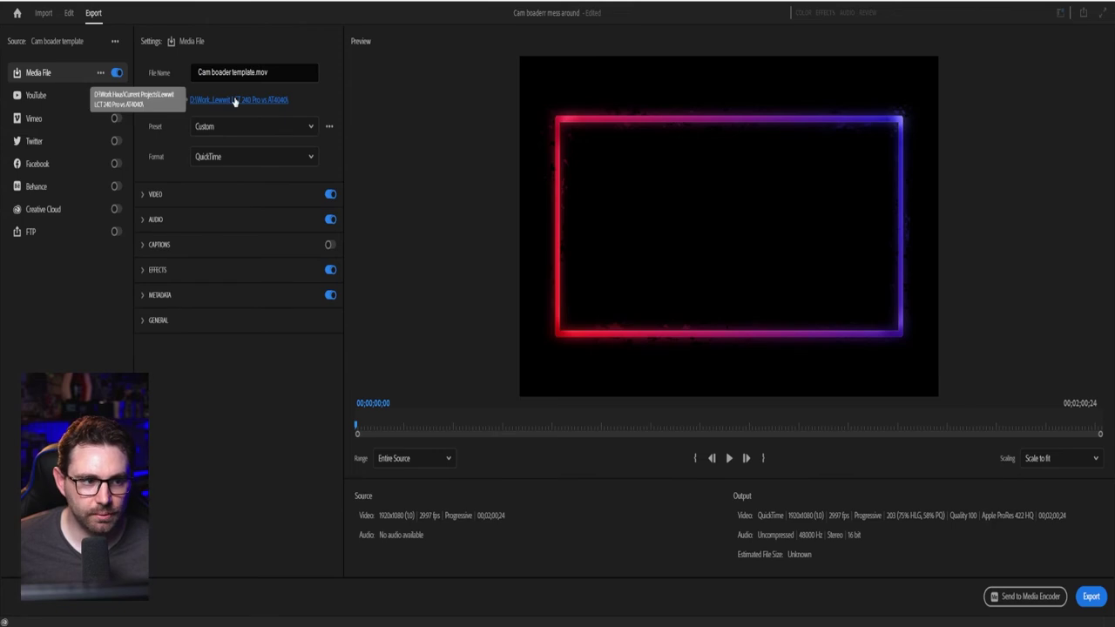
pyautogui.click(145, 194)
pyautogui.click(222, 247)
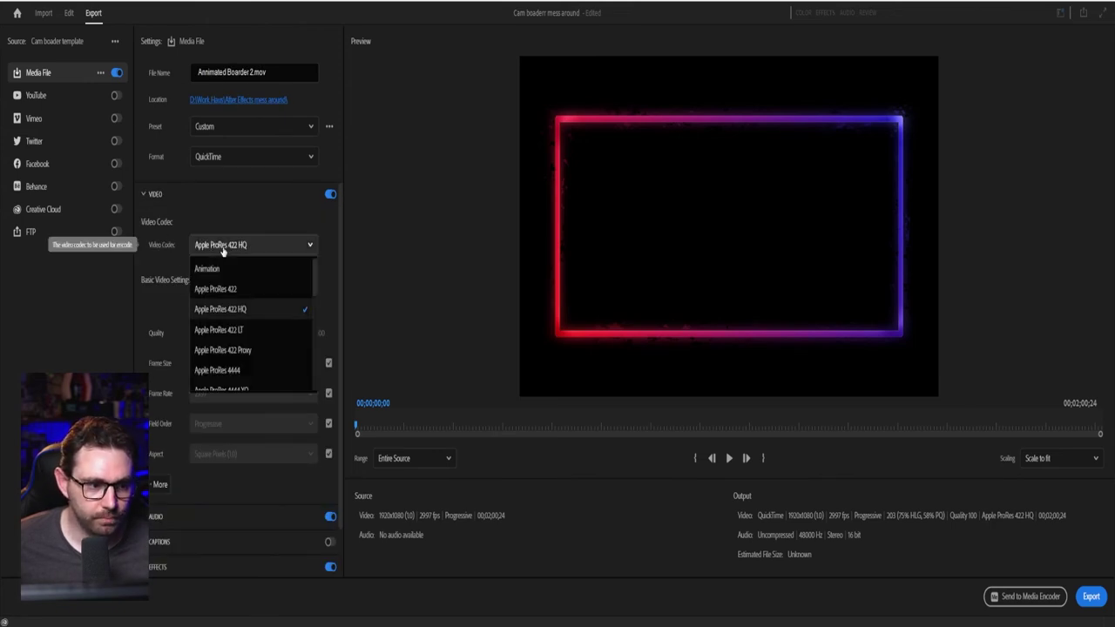
pyautogui.click(234, 276)
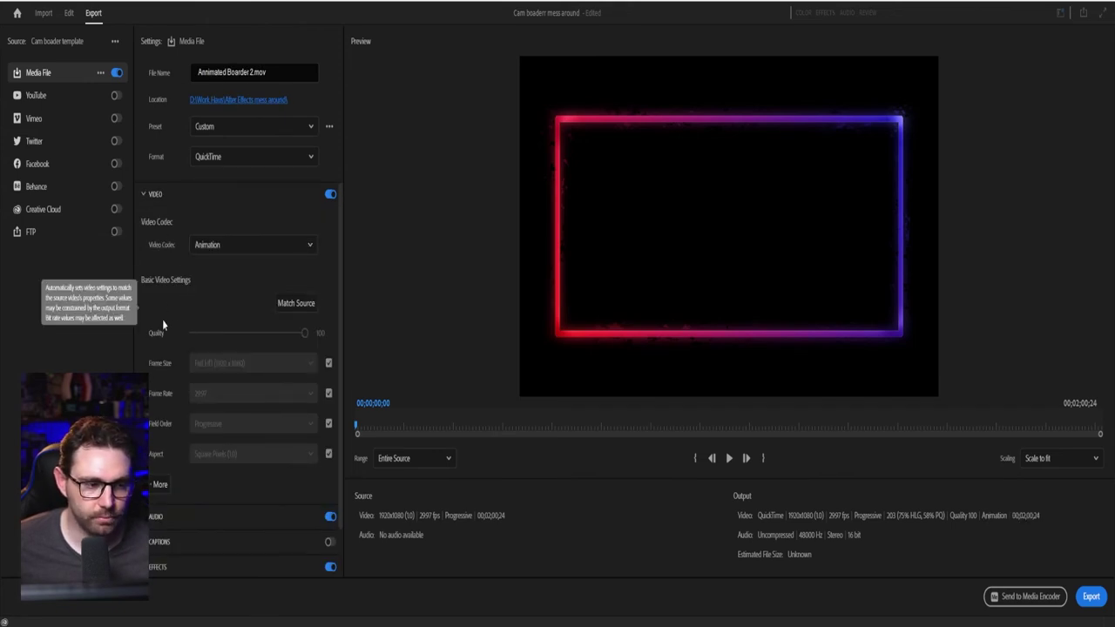
pyautogui.click(217, 282)
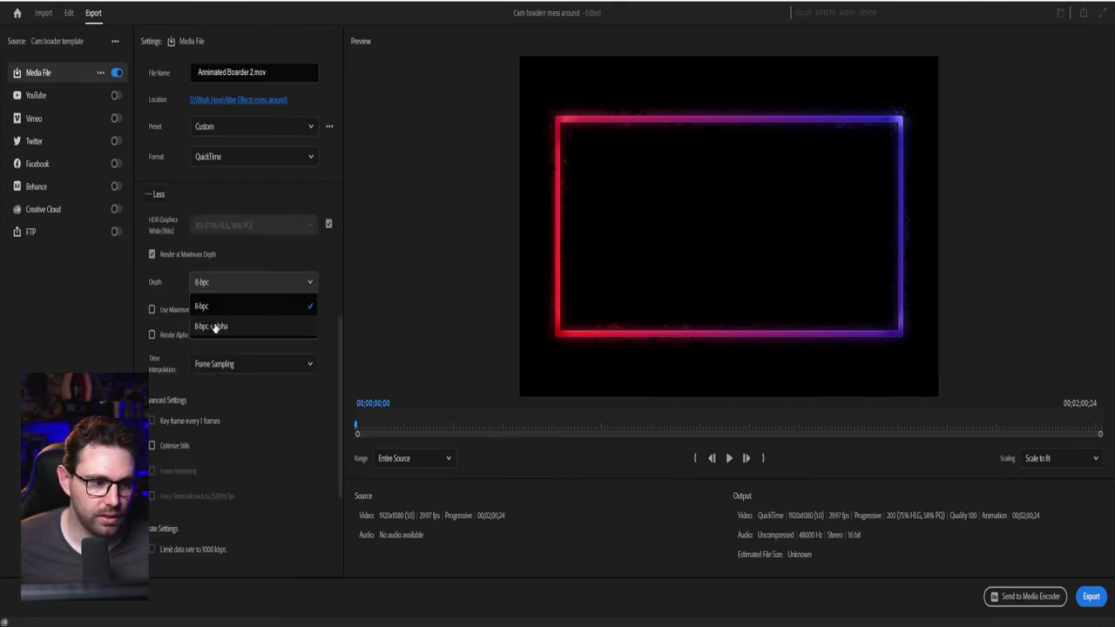
pyautogui.click(215, 327)
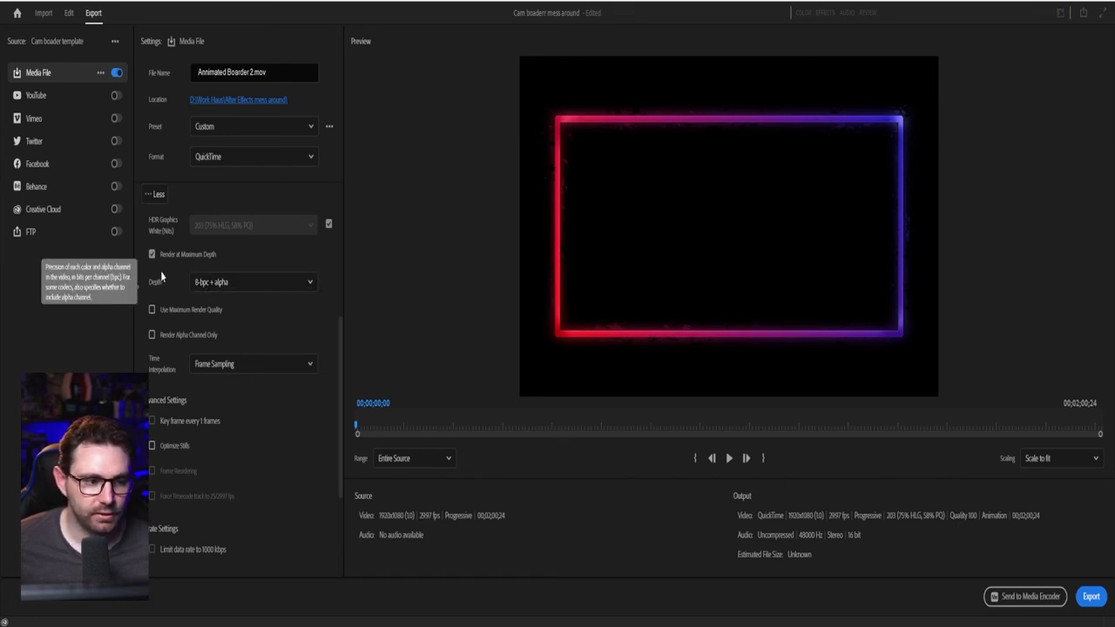
pyautogui.click(153, 310)
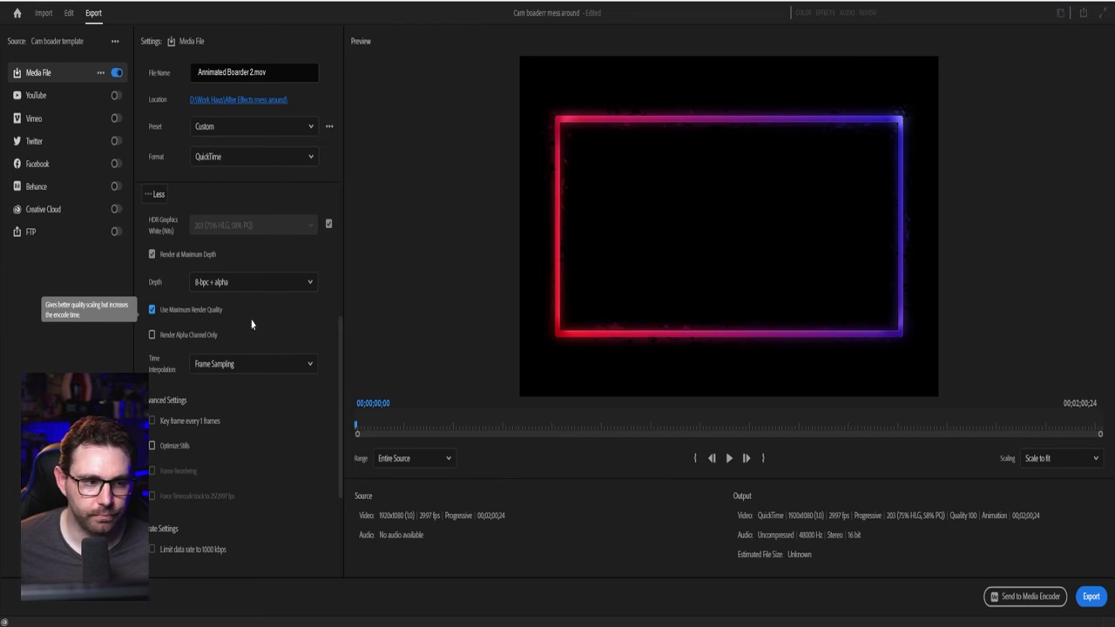
# Turn off audio for the export and start rendering Annimated Boarder 2.mov
pyautogui.scroll(-5, 249, 323)
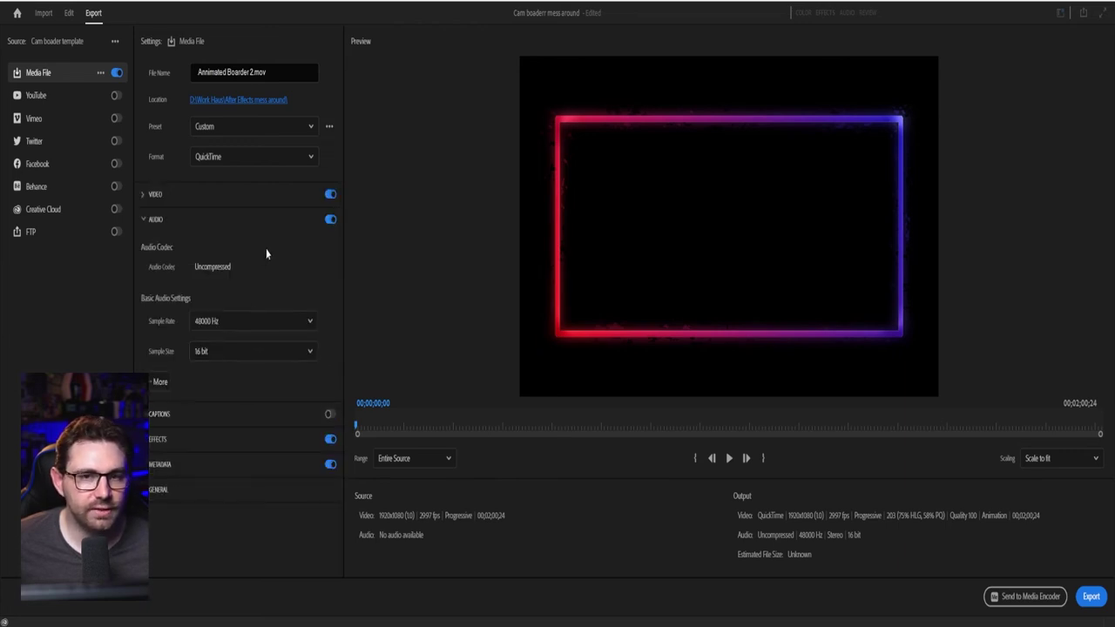
pyautogui.click(330, 221)
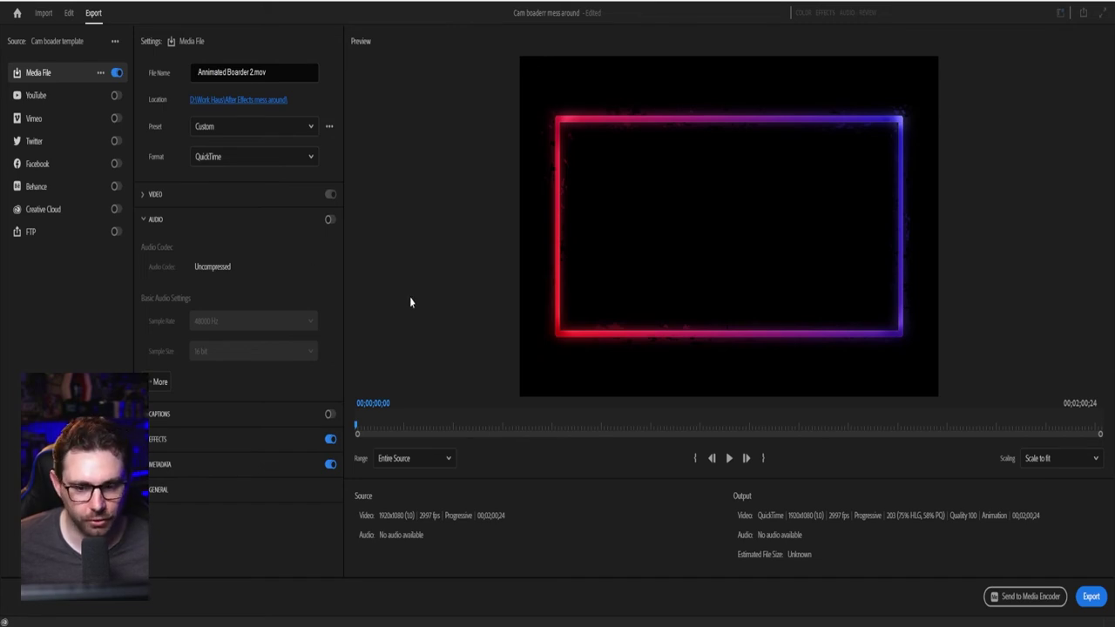
pyautogui.click(1091, 596)
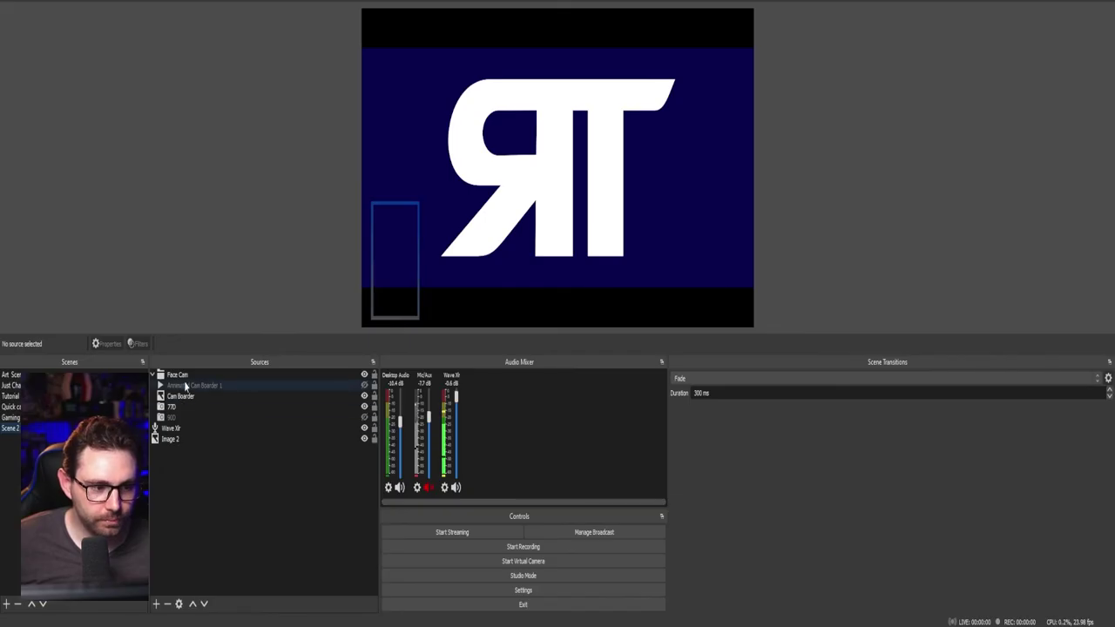
# Add a new Media Source named 'Annimated Boarder 2' to the OBS scene
pyautogui.click(185, 387)
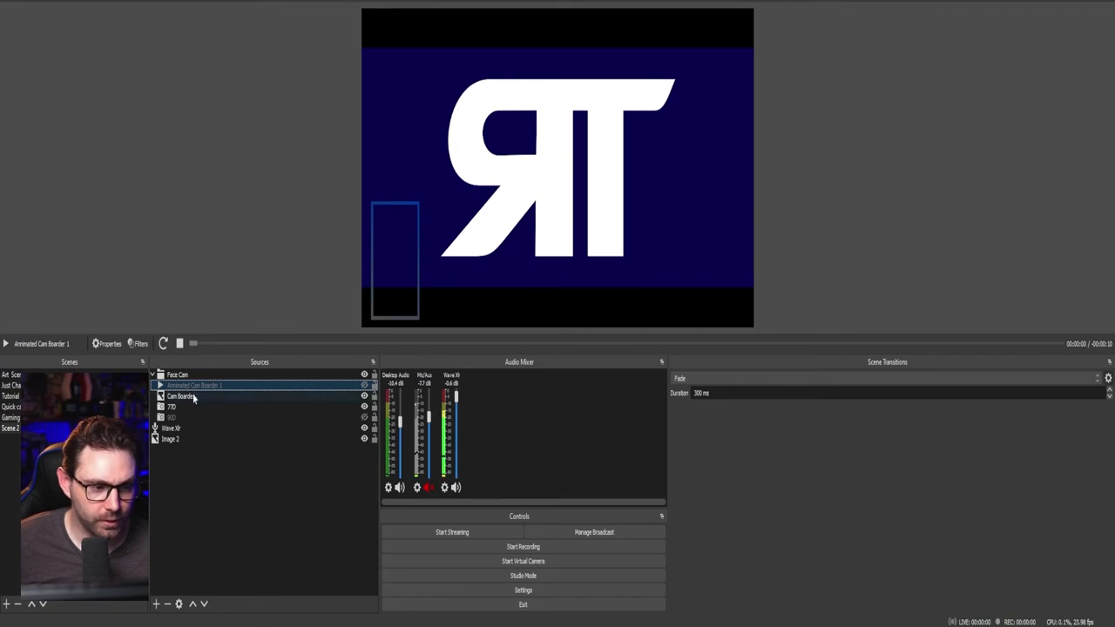
pyautogui.click(156, 604)
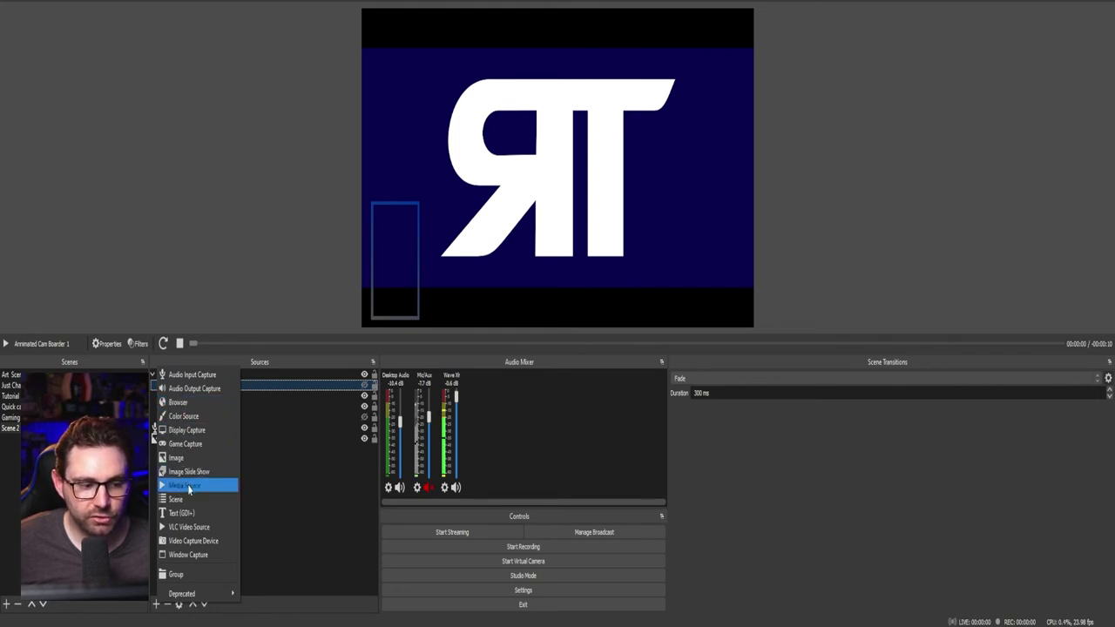
pyautogui.click(187, 485)
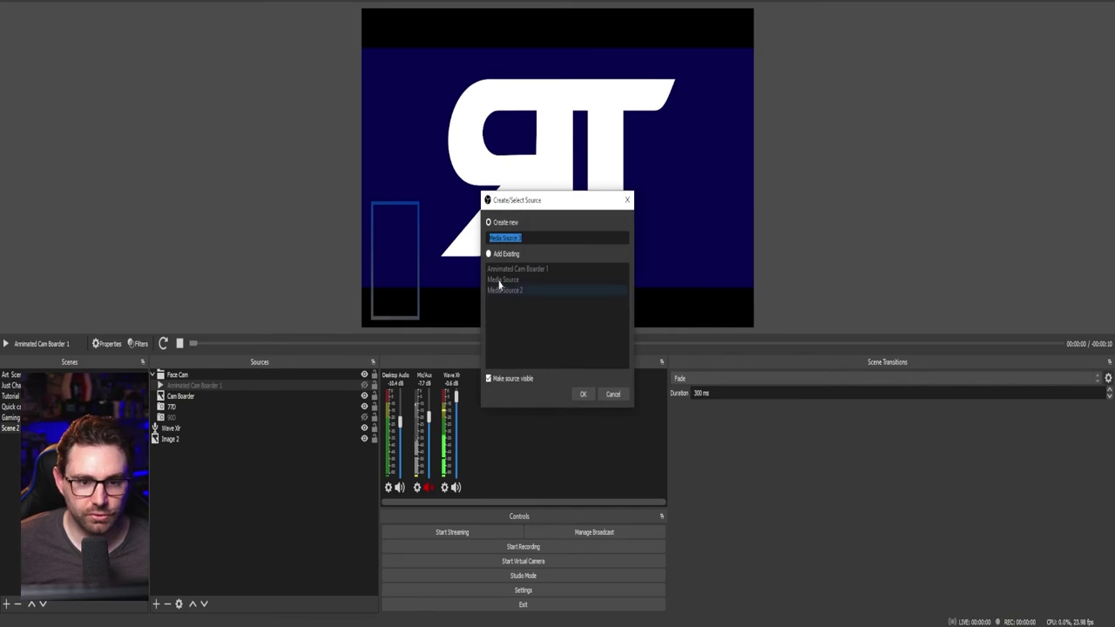
pyautogui.press('Return')
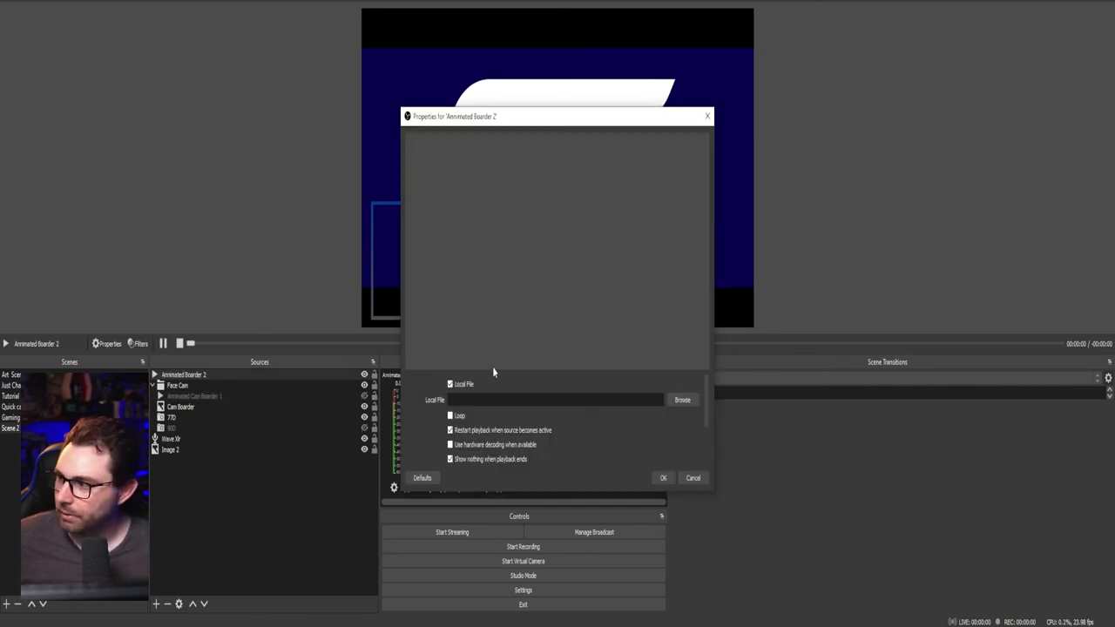
# Choose Annimated Boarder 2 from Work Haus > After Effects mess around as the source file
pyautogui.click(682, 400)
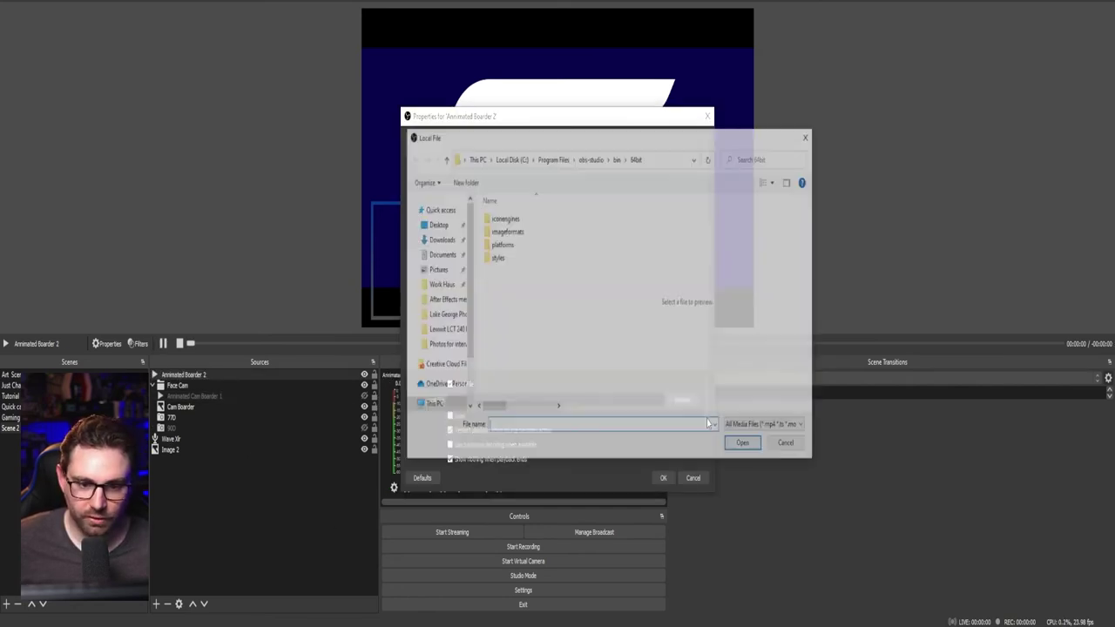
pyautogui.click(439, 284)
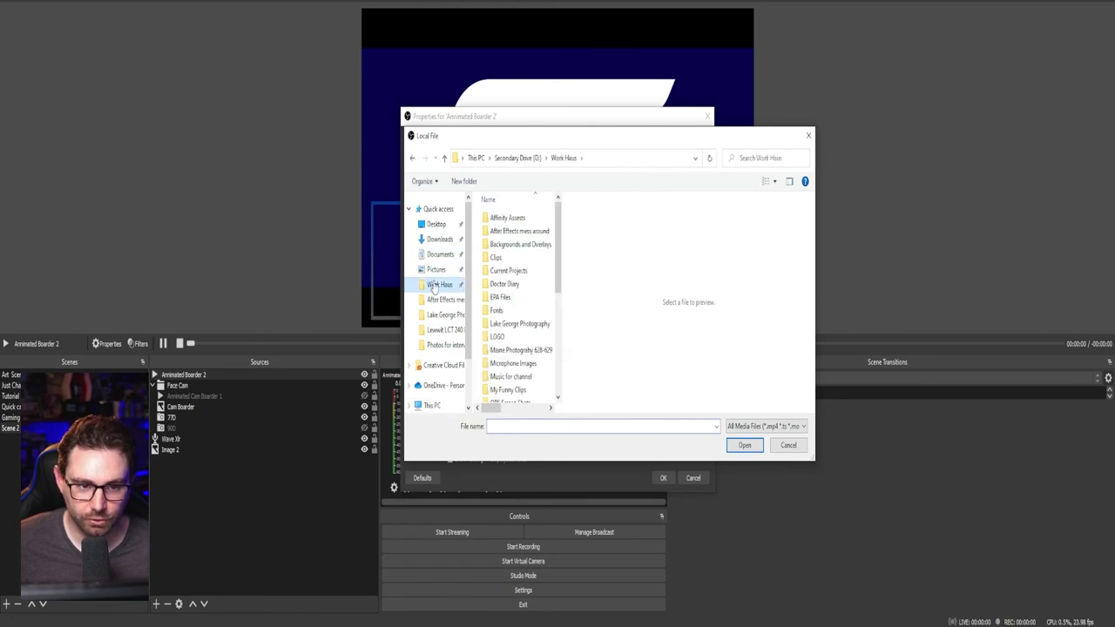
pyautogui.doubleClick(516, 234)
pyautogui.doubleClick(514, 246)
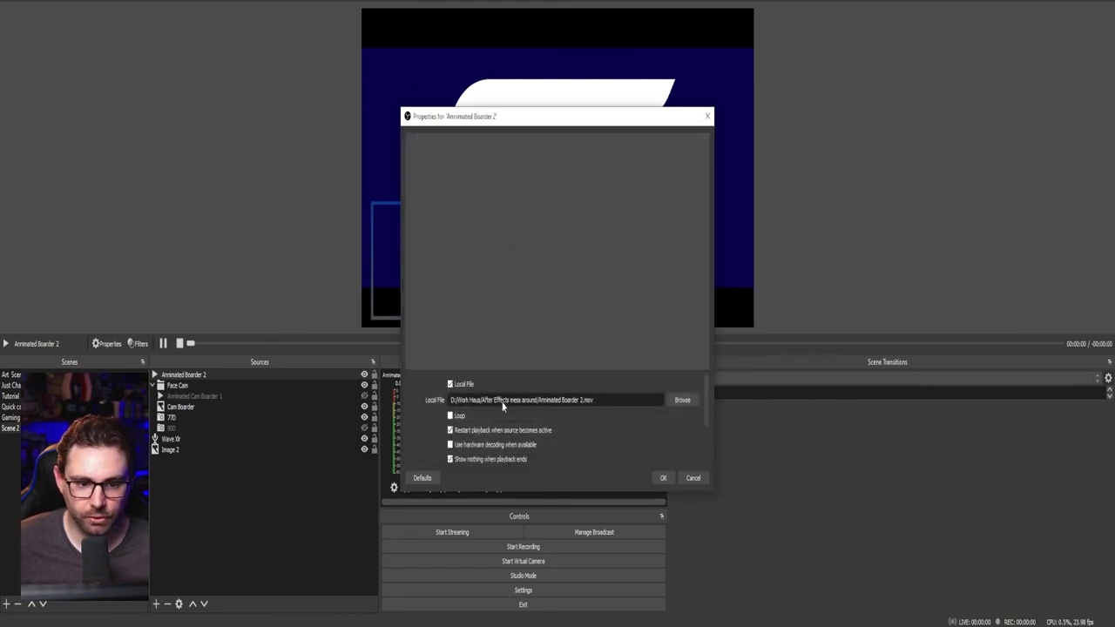
# Enable Loop on the media source and apply its settings
pyautogui.click(450, 415)
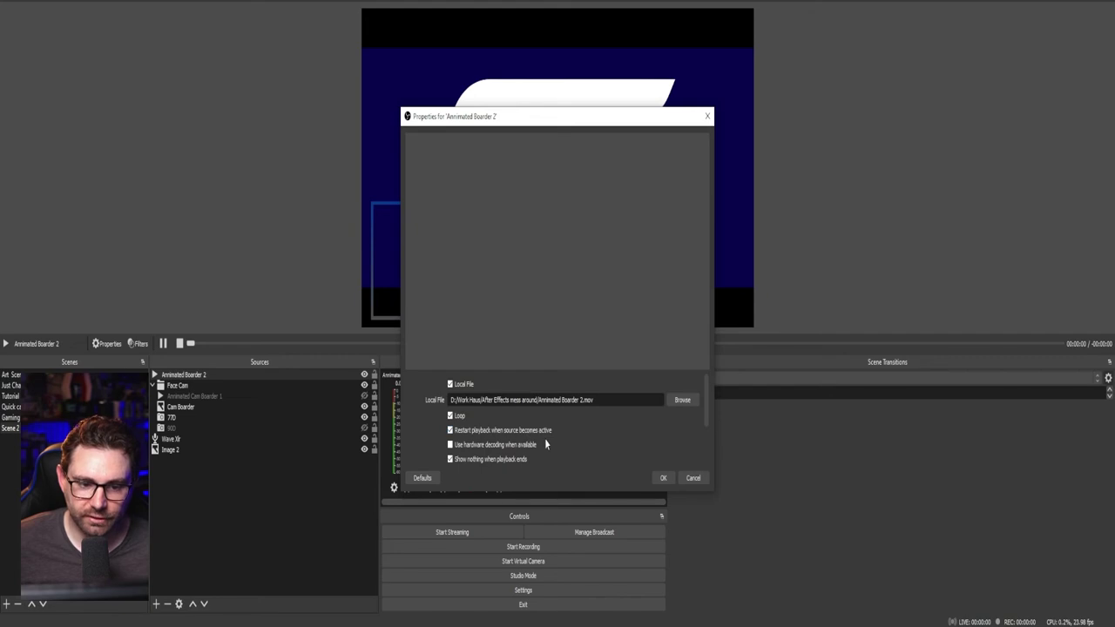
pyautogui.scroll(-3, 579, 431)
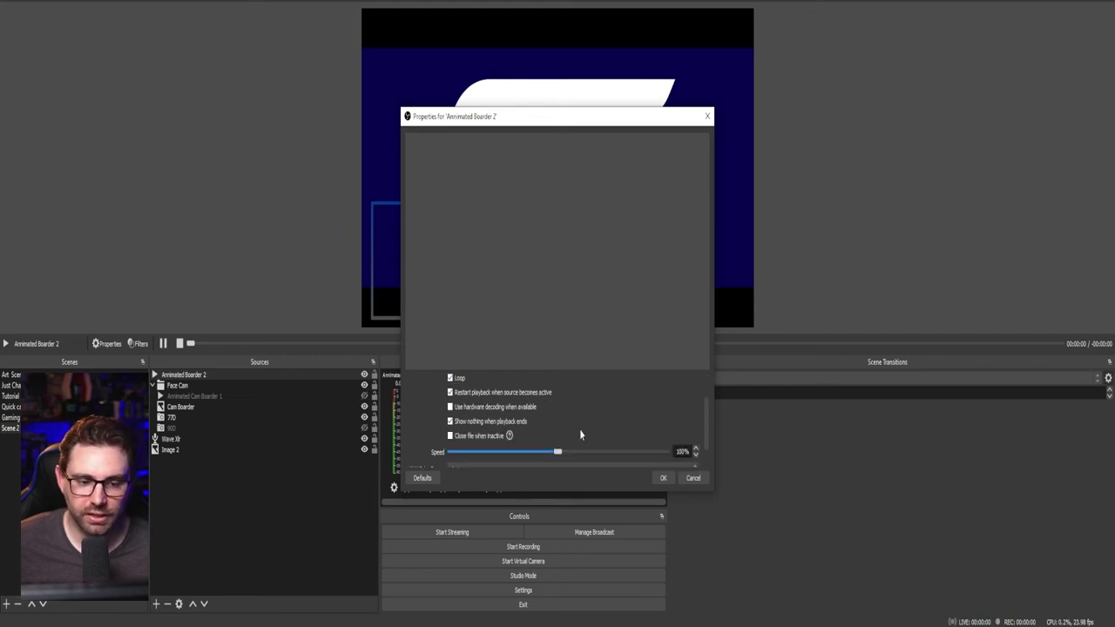
pyautogui.scroll(4, 579, 431)
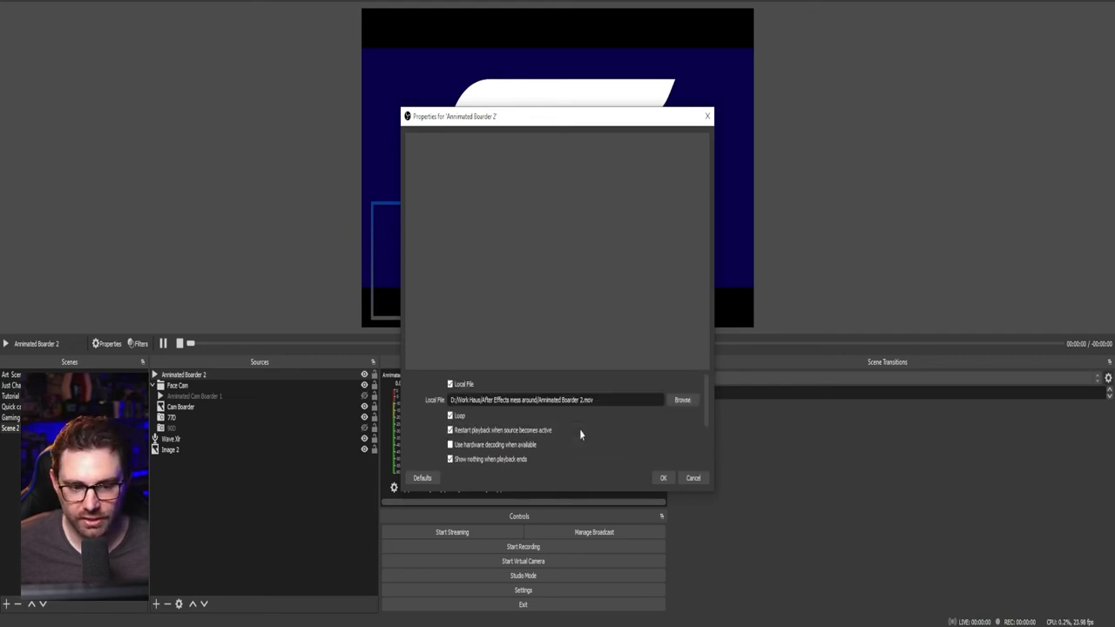
pyautogui.scroll(-2, 581, 433)
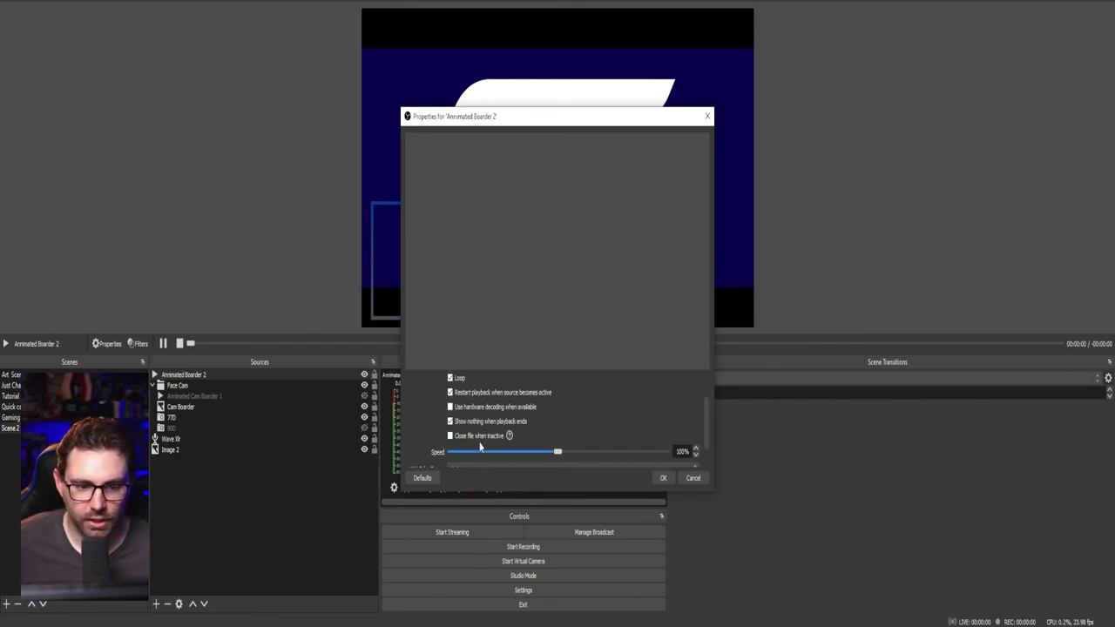
pyautogui.moveTo(480, 445)
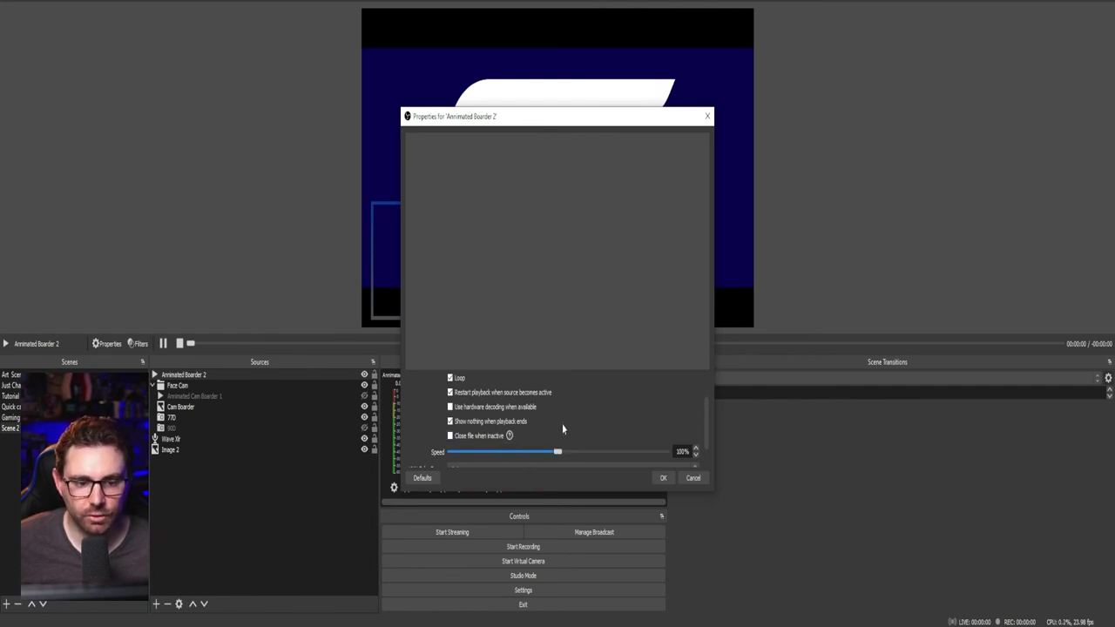
pyautogui.scroll(-1, 588, 410)
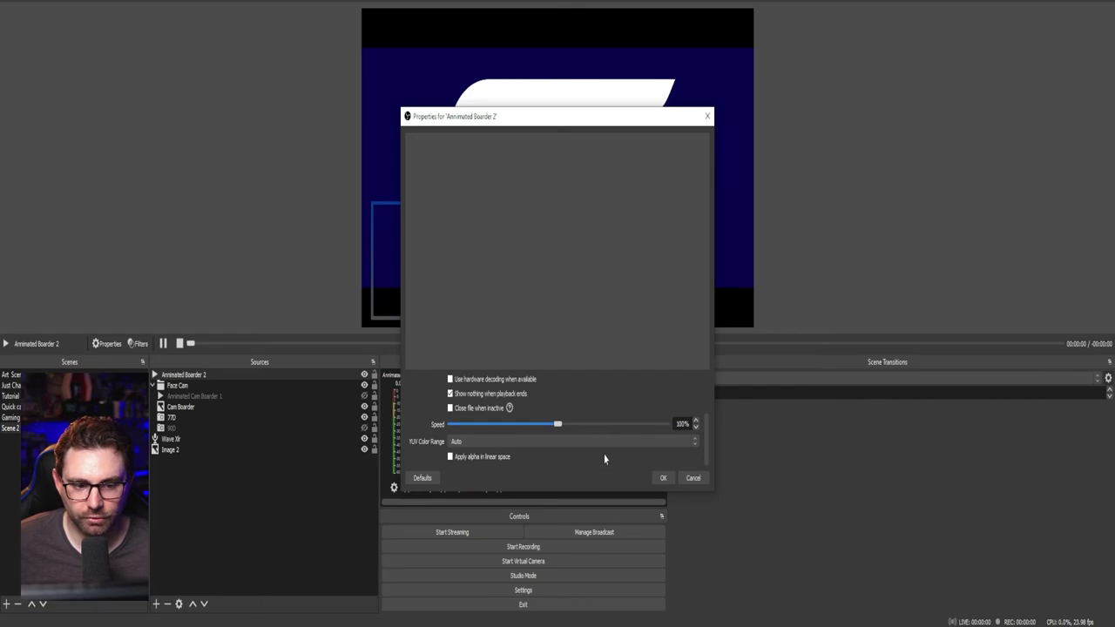
pyautogui.click(663, 478)
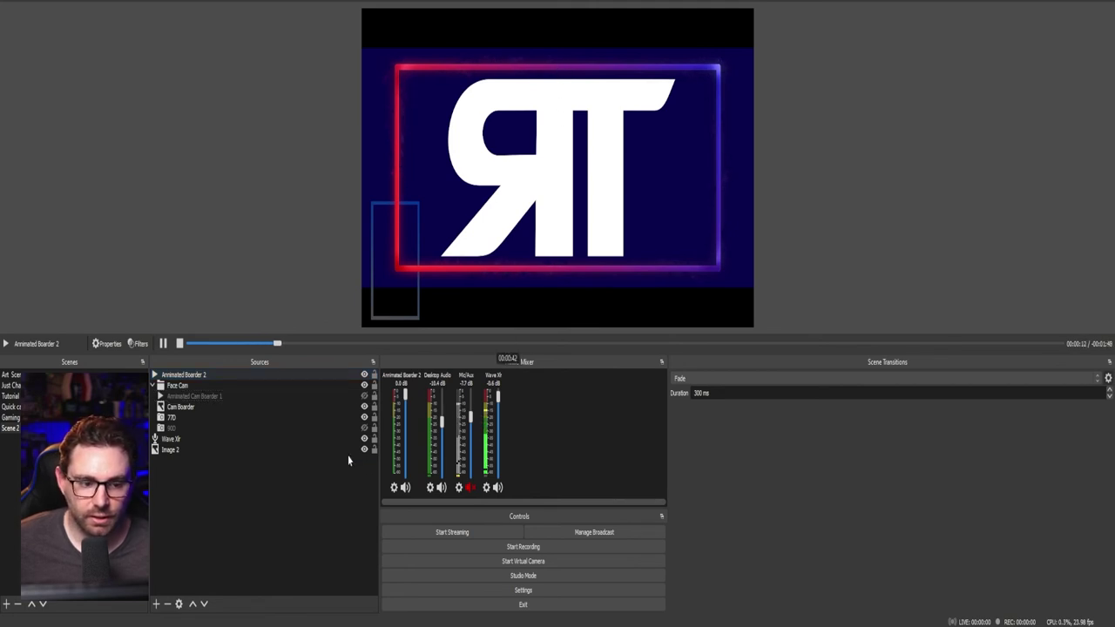
pyautogui.rightClick(568, 239)
pyautogui.press('Escape')
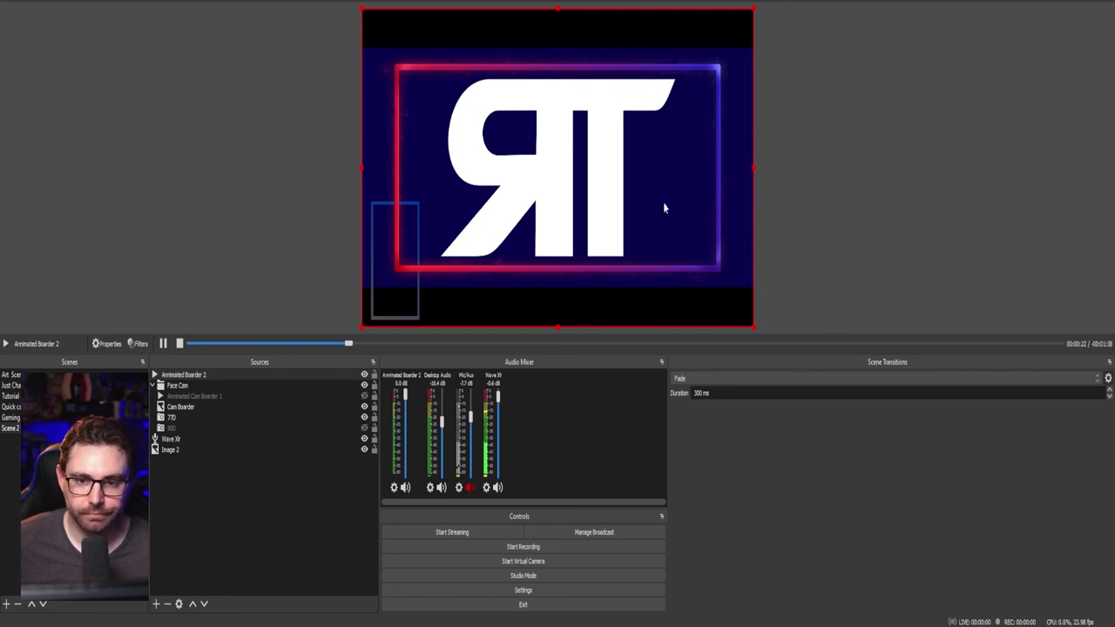
# Rotate the border 90 degrees counterclockwise, shrink it to a small frame, and move it up
pyautogui.rightClick(560, 188)
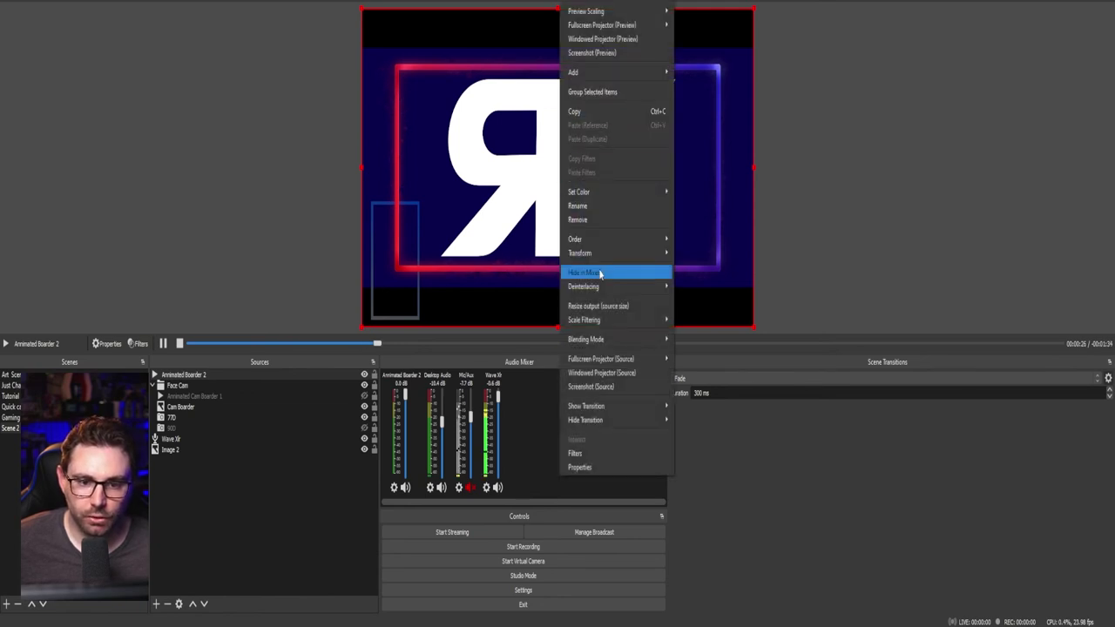
pyautogui.moveTo(590, 254)
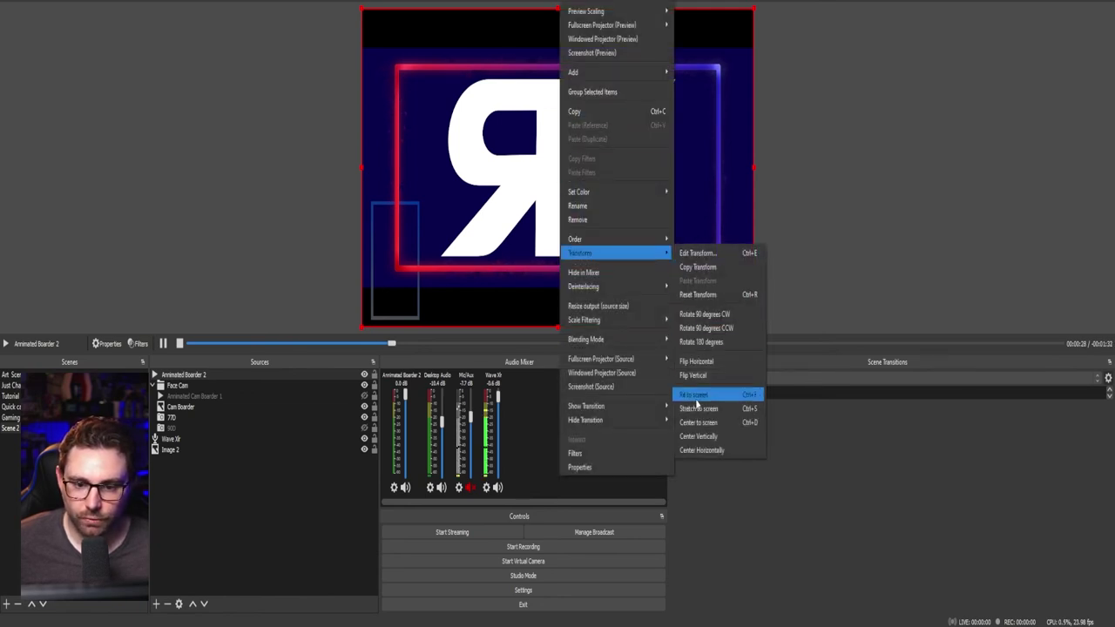
pyautogui.click(706, 328)
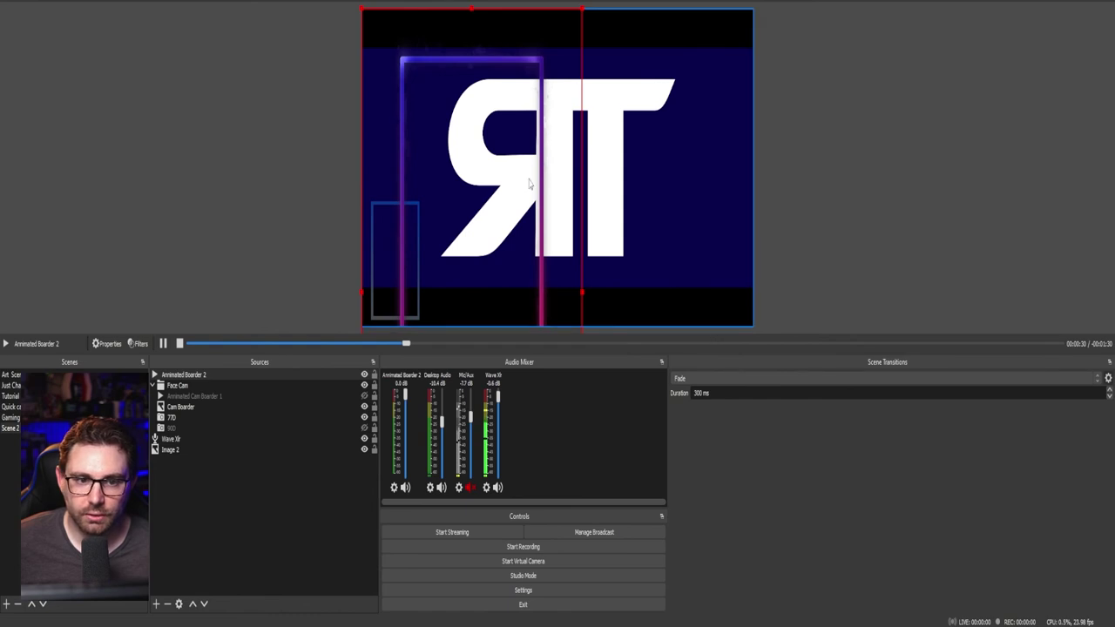
pyautogui.moveTo(574, 85); pyautogui.dragTo(607, 179)
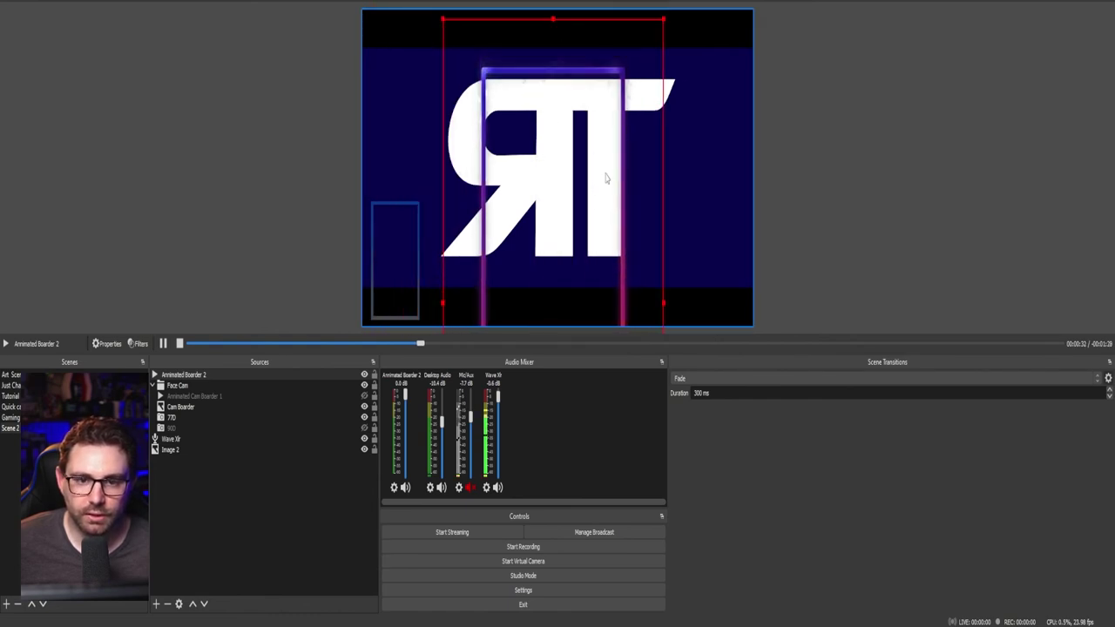
pyautogui.moveTo(663, 20); pyautogui.dragTo(569, 184)
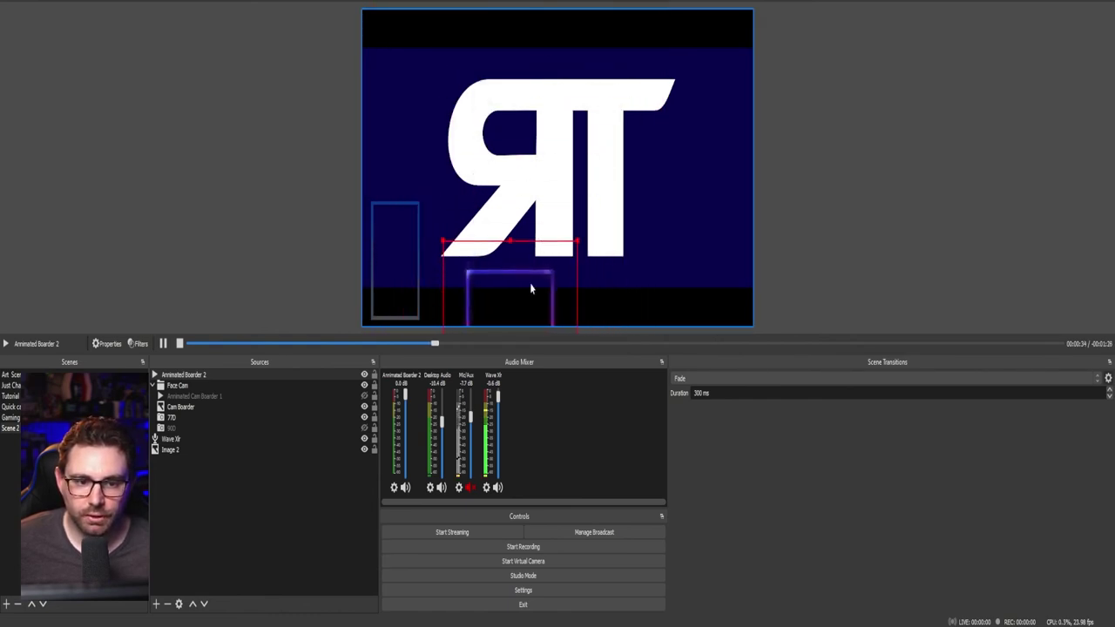
pyautogui.moveTo(531, 289); pyautogui.dragTo(541, 177)
# Rotate the border 180 degrees and nudge it left and down into place
pyautogui.rightClick(541, 177)
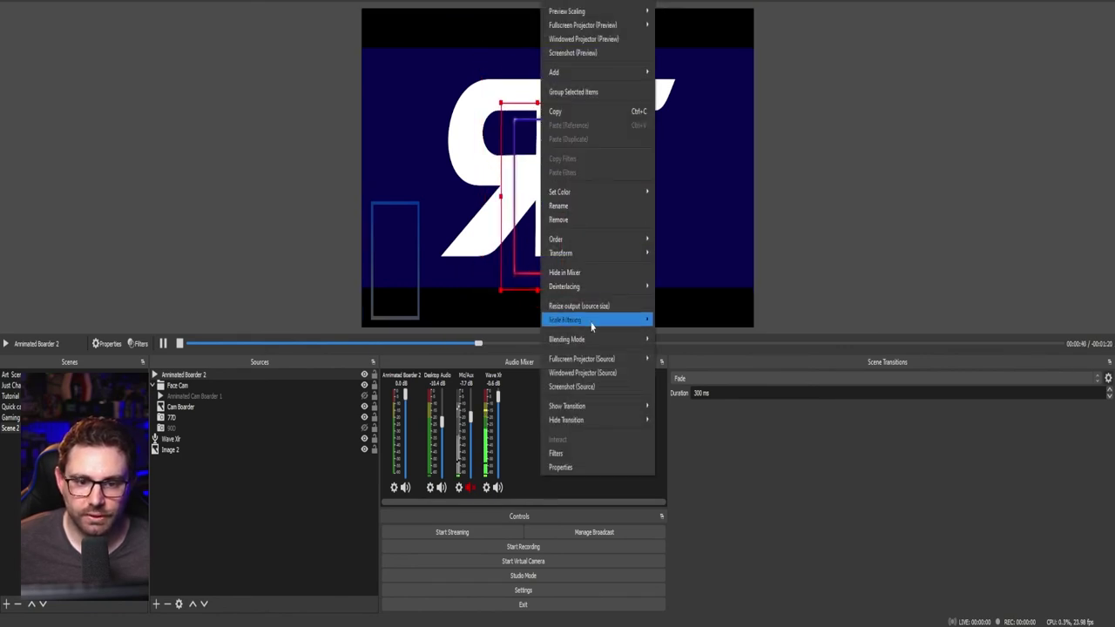
pyautogui.moveTo(582, 253)
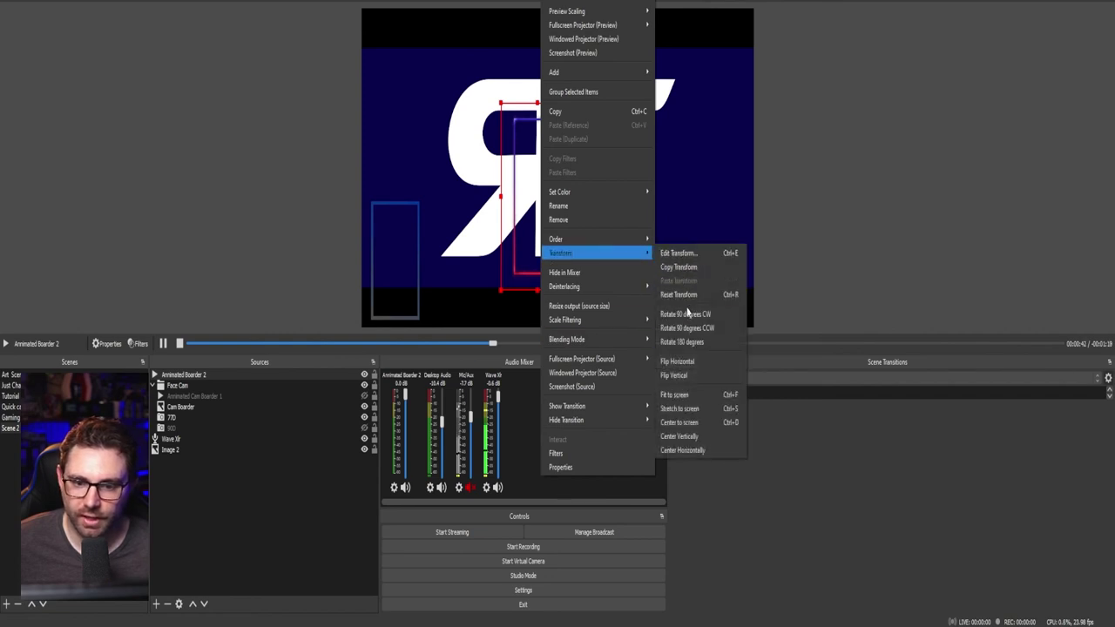
pyautogui.click(690, 343)
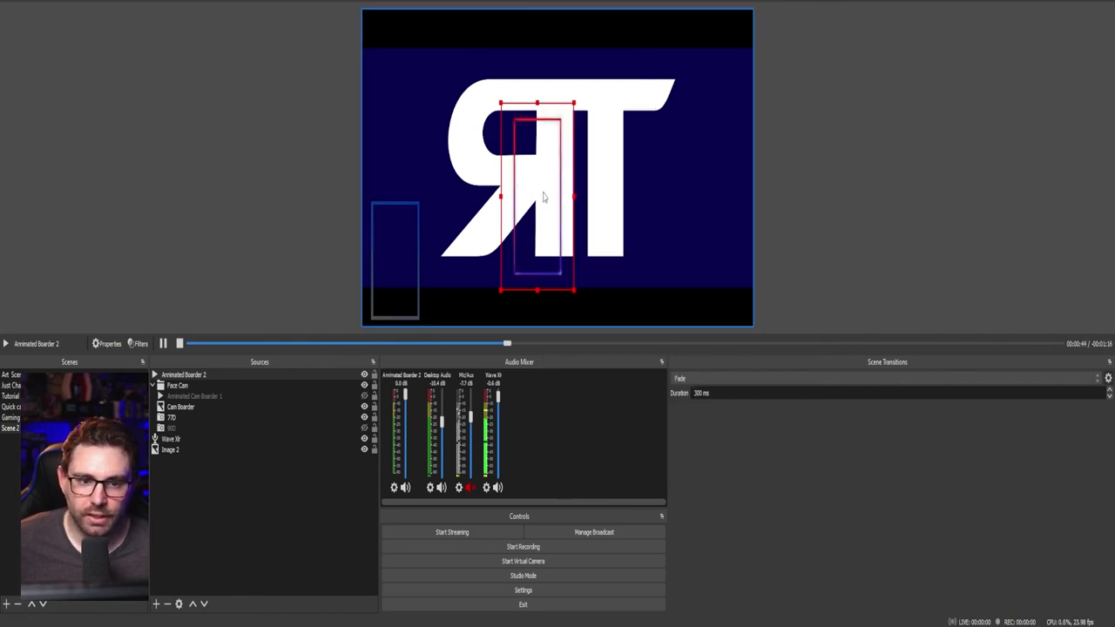
pyautogui.moveTo(543, 197); pyautogui.dragTo(501, 225)
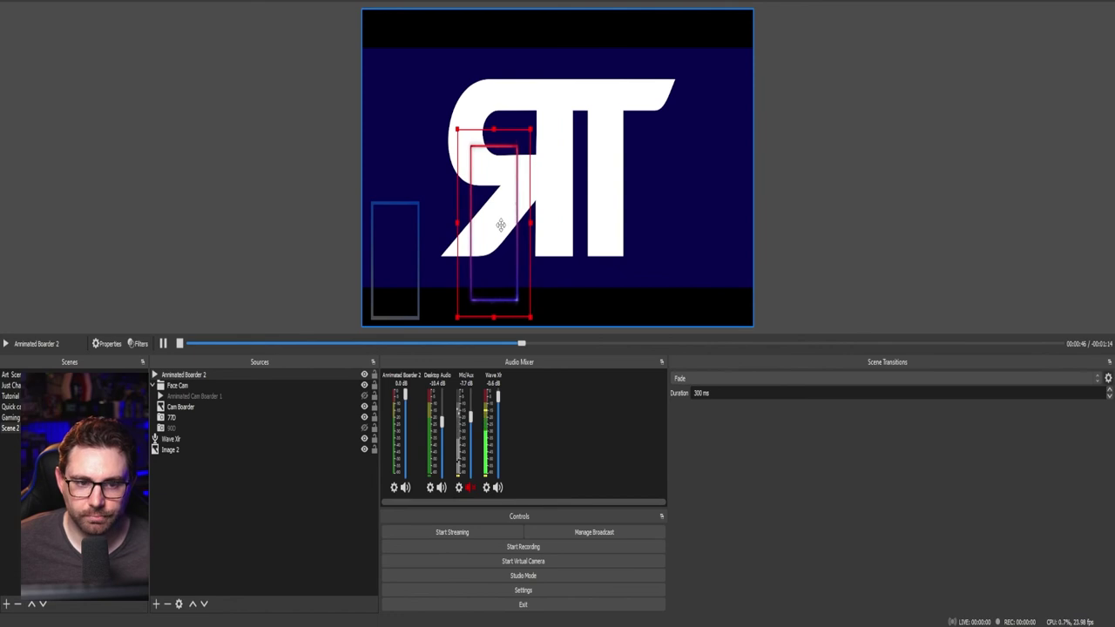